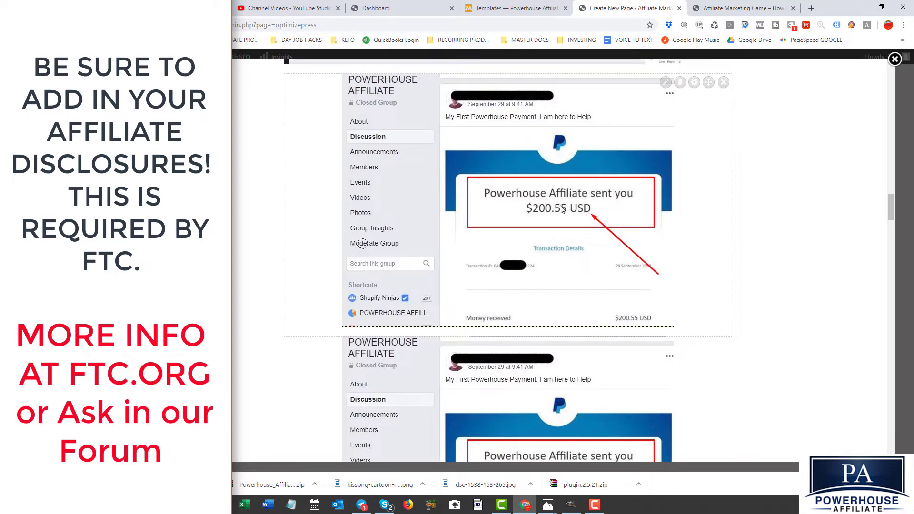
Review the rest of the landing page template, including its call-to-action buttons, benefit lists and testimonials.
{"action": "scroll", "coordinate": [492, 323], "scroll_direction": "down", "scroll_amount": 15}
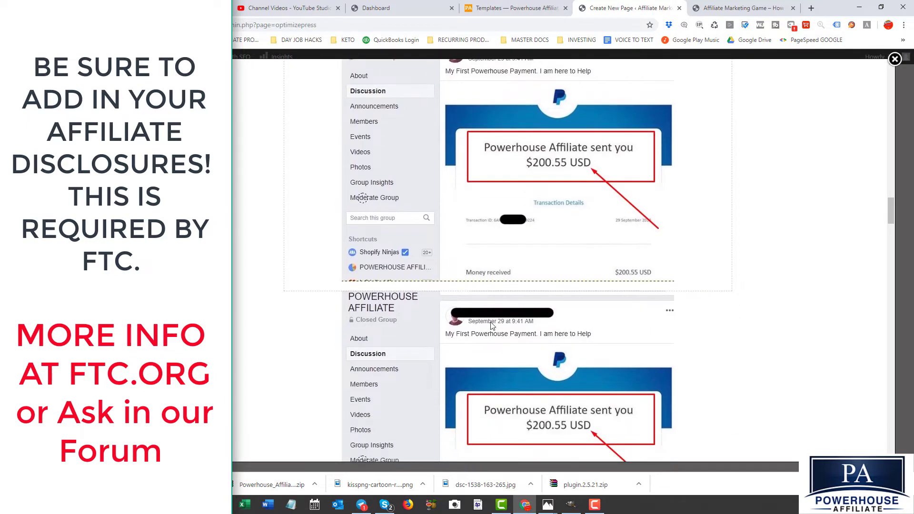
{"action": "scroll", "coordinate": [491, 327], "scroll_direction": "down", "scroll_amount": 13}
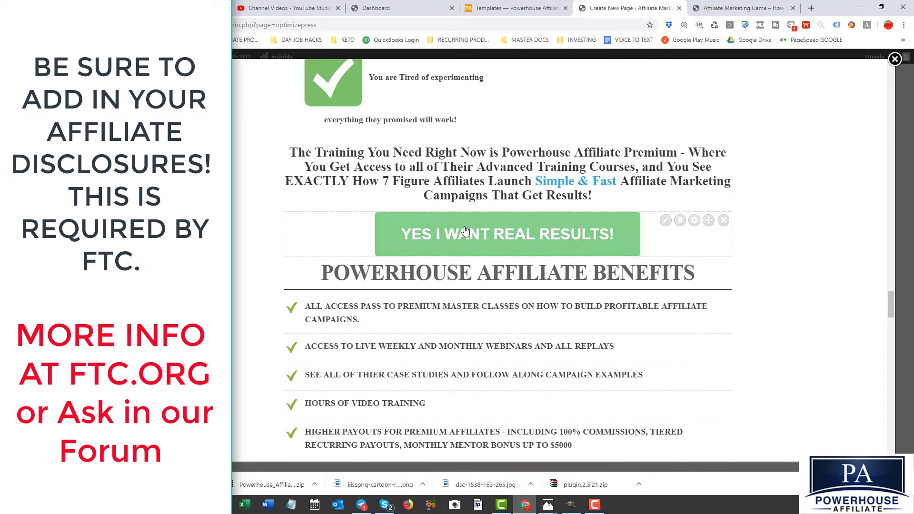
{"action": "scroll", "coordinate": [479, 238], "scroll_direction": "down", "scroll_amount": 10}
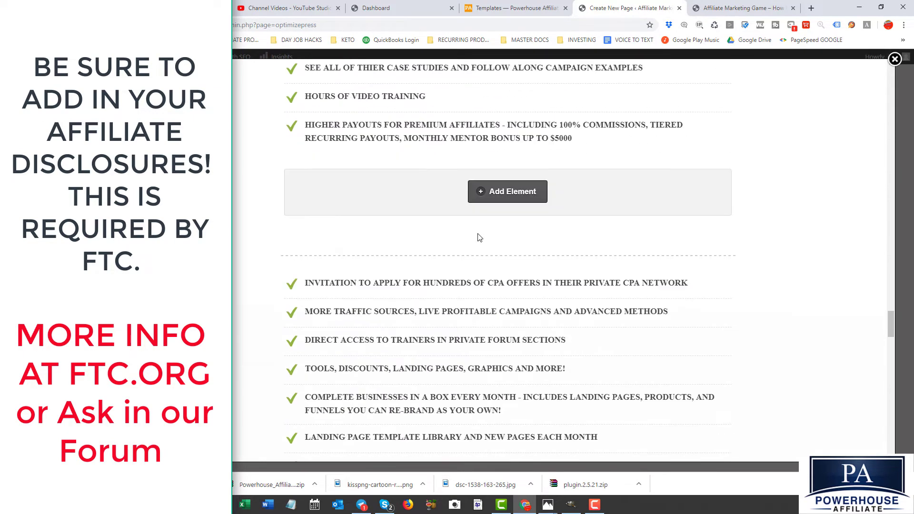
{"action": "scroll", "coordinate": [479, 237], "scroll_direction": "down", "scroll_amount": 15}
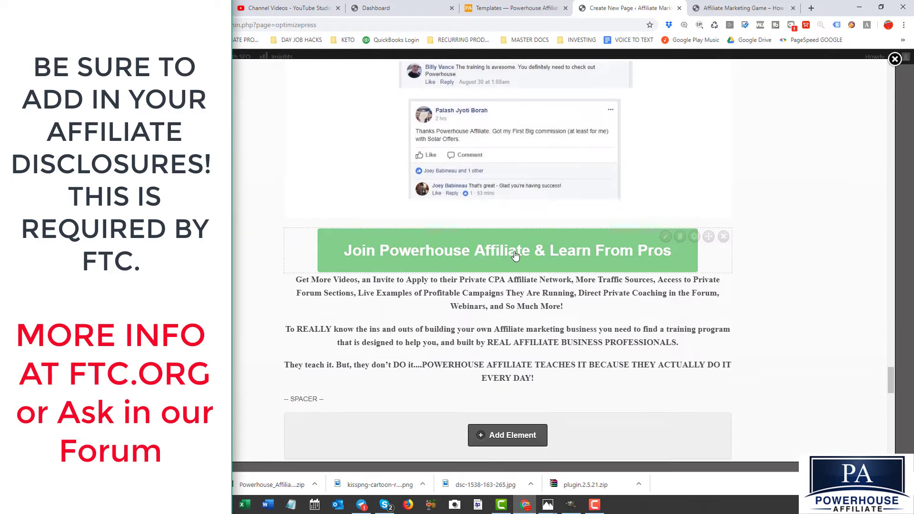
{"action": "scroll", "coordinate": [521, 249], "scroll_direction": "down", "scroll_amount": 12}
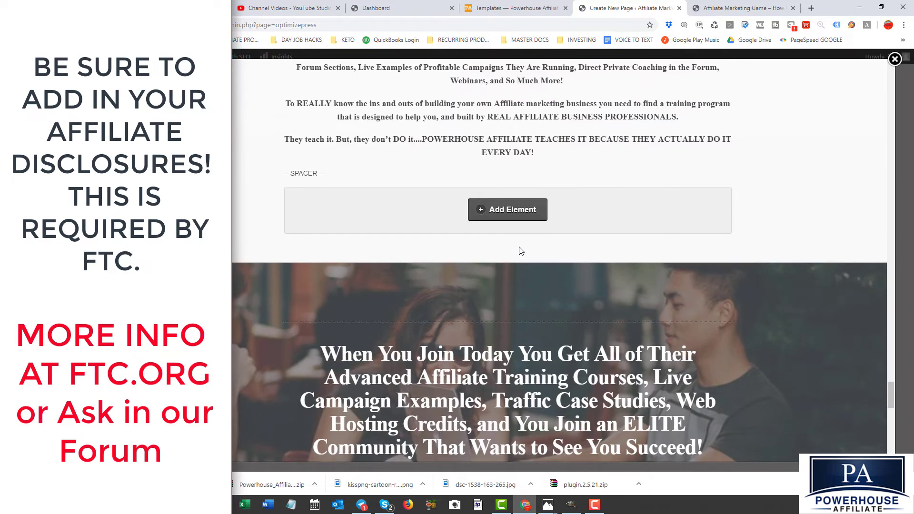
{"action": "scroll", "coordinate": [501, 293], "scroll_direction": "down", "scroll_amount": 5}
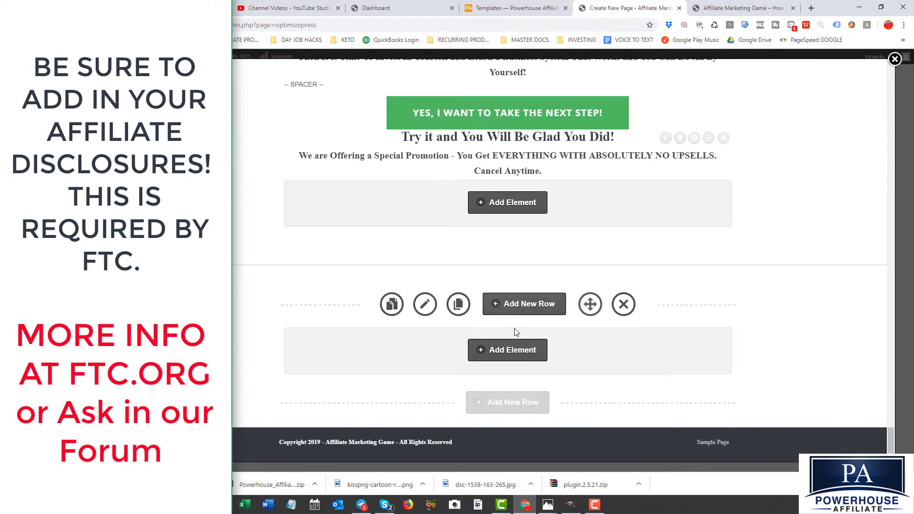
{"action": "scroll", "coordinate": [514, 333], "scroll_direction": "up", "scroll_amount": 16}
{"action": "scroll", "coordinate": [509, 324], "scroll_direction": "up", "scroll_amount": 8}
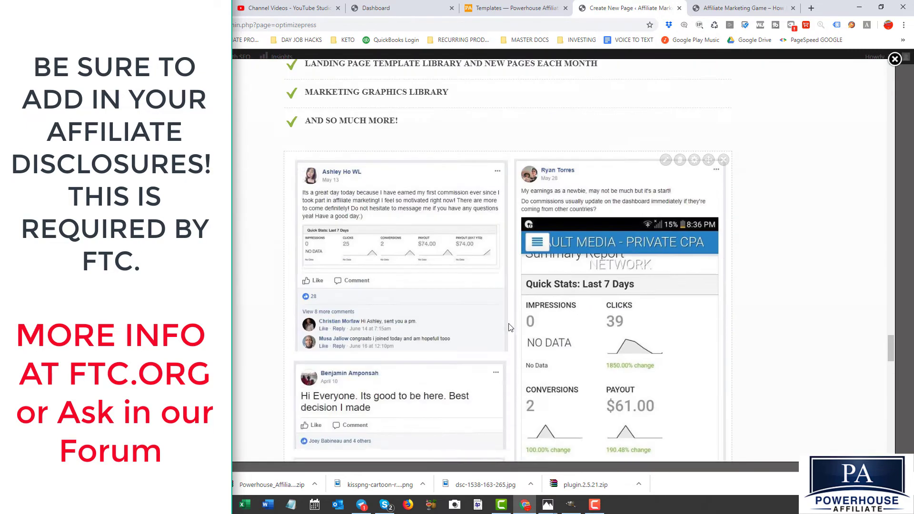
Open clickbank.com in a new browser tab and go to its affiliate marketplace.
{"action": "left_click", "coordinate": [810, 9]}
{"action": "type", "text": "cl"}
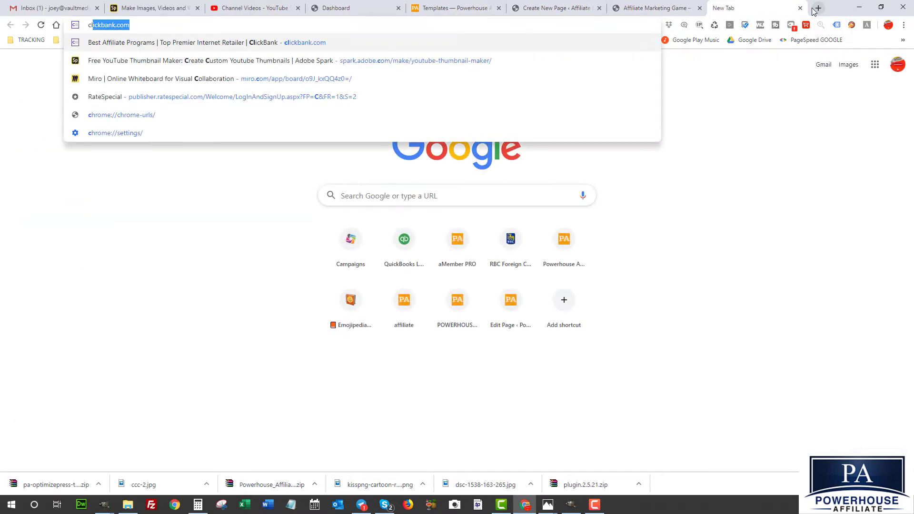
{"action": "type", "text": "ickbank.com"}
{"action": "key", "text": "Return"}
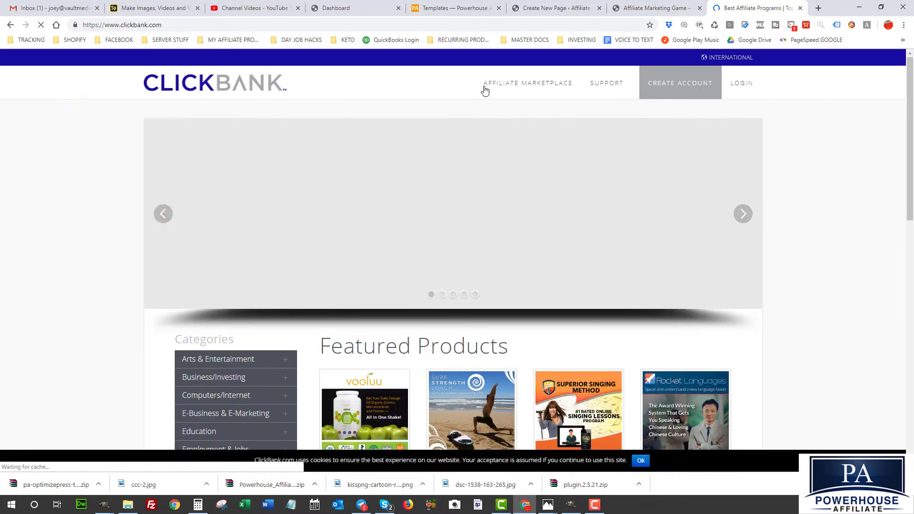
{"action": "left_click", "coordinate": [509, 90]}
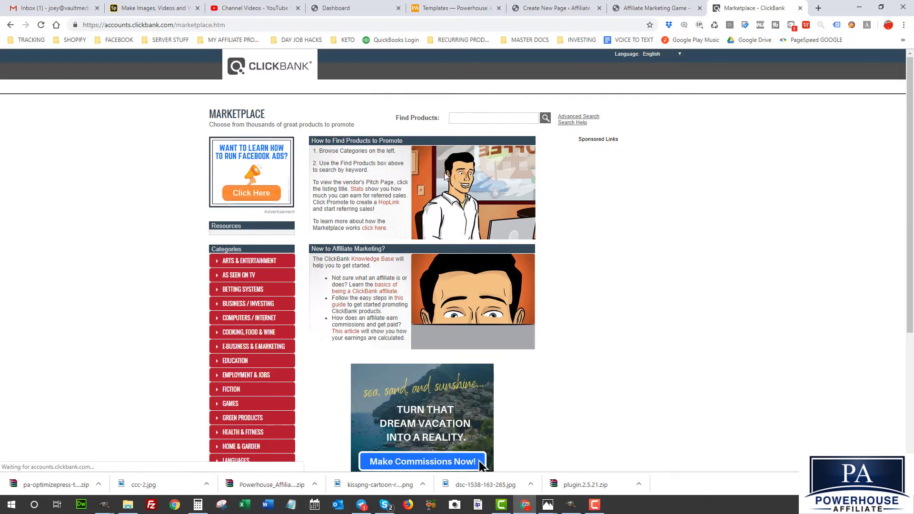
Search the marketplace products for "powerhouse affiliate".
{"action": "left_click", "coordinate": [505, 117]}
{"action": "left_click", "coordinate": [470, 136]}
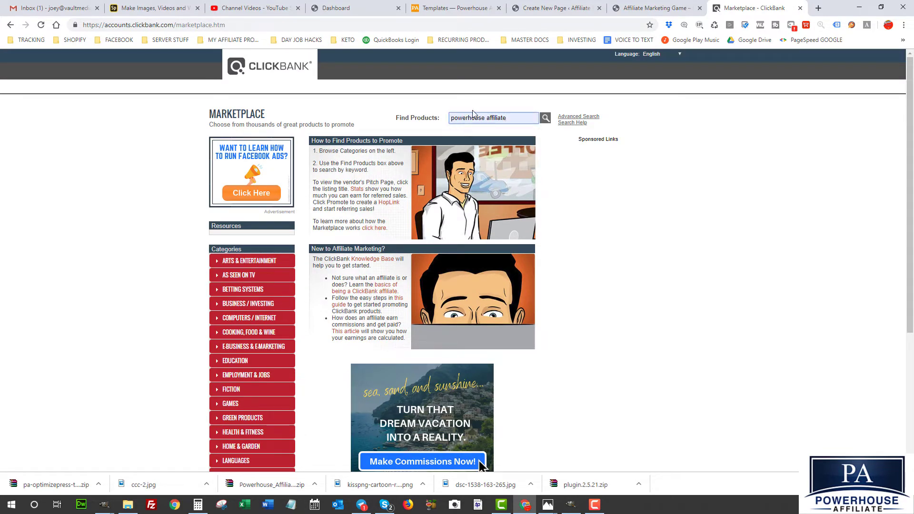
{"action": "left_click", "coordinate": [545, 118]}
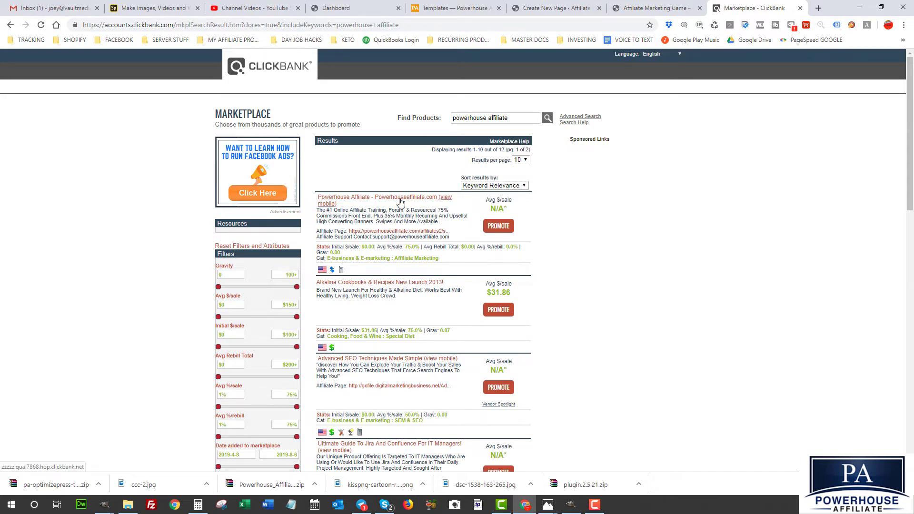
Generate a promotional HopLink for the Powerhouse Affiliate product and copy the encrypted link.
{"action": "left_click", "coordinate": [498, 227]}
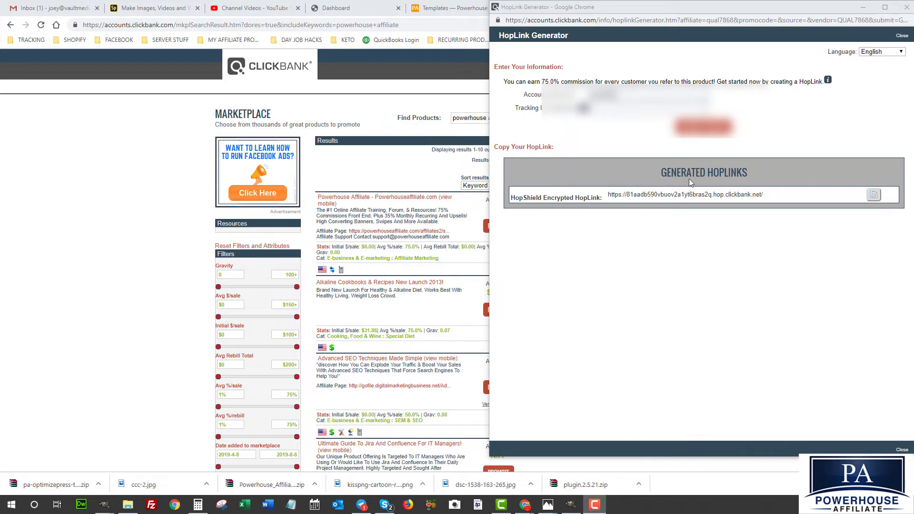
{"action": "left_click", "coordinate": [874, 196]}
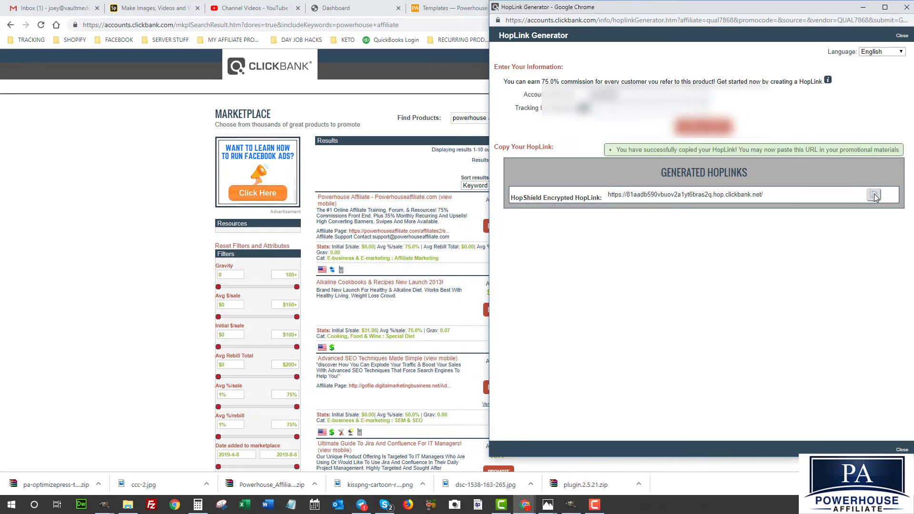
Back in the page's LiveEditor, replace the link URL of the "YES I WANT REAL RESULTS!" button with the copied HopLink.
{"action": "left_click", "coordinate": [458, 8]}
{"action": "left_click", "coordinate": [547, 9]}
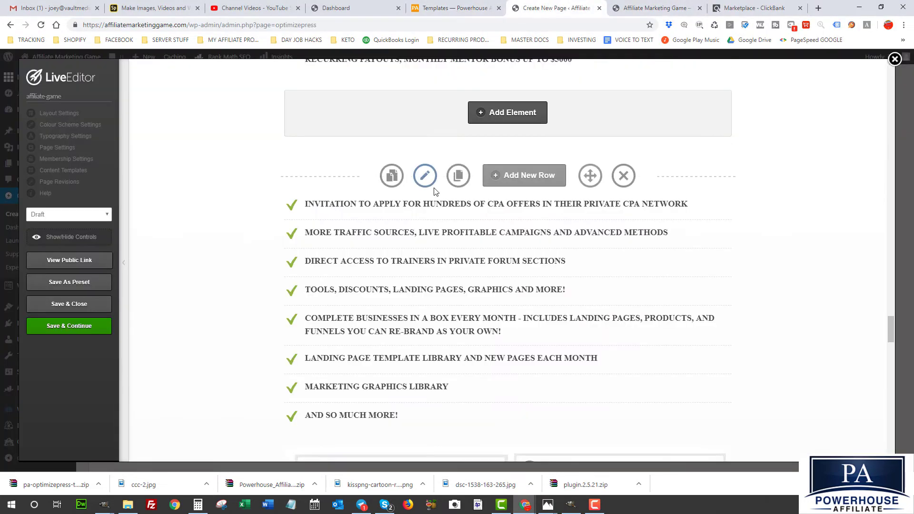
{"action": "scroll", "coordinate": [428, 195], "scroll_direction": "up", "scroll_amount": 10}
{"action": "scroll", "coordinate": [412, 202], "scroll_direction": "up", "scroll_amount": 15}
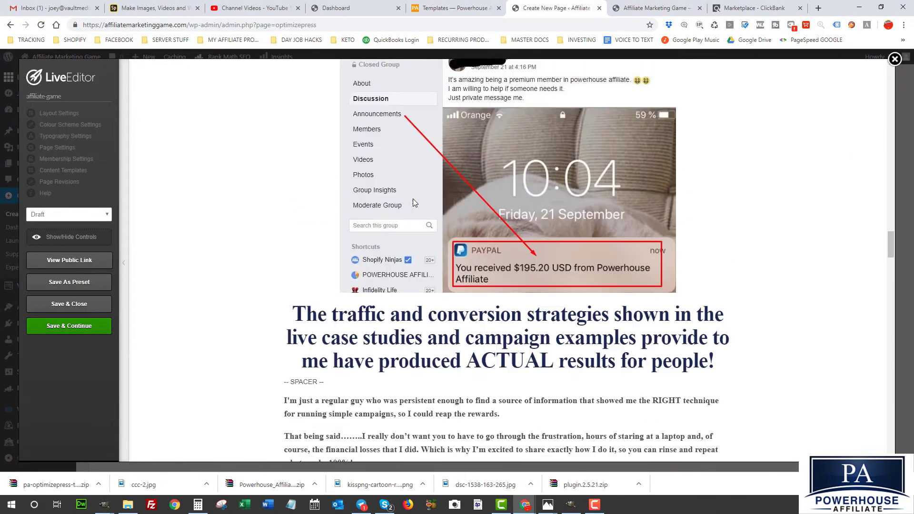
{"action": "scroll", "coordinate": [412, 203], "scroll_direction": "up", "scroll_amount": 10}
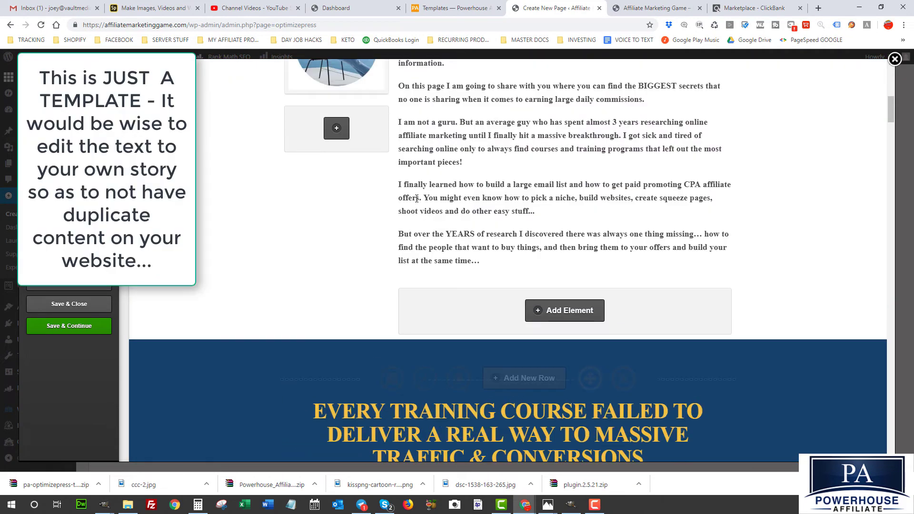
{"action": "scroll", "coordinate": [457, 258], "scroll_direction": "down", "scroll_amount": 12}
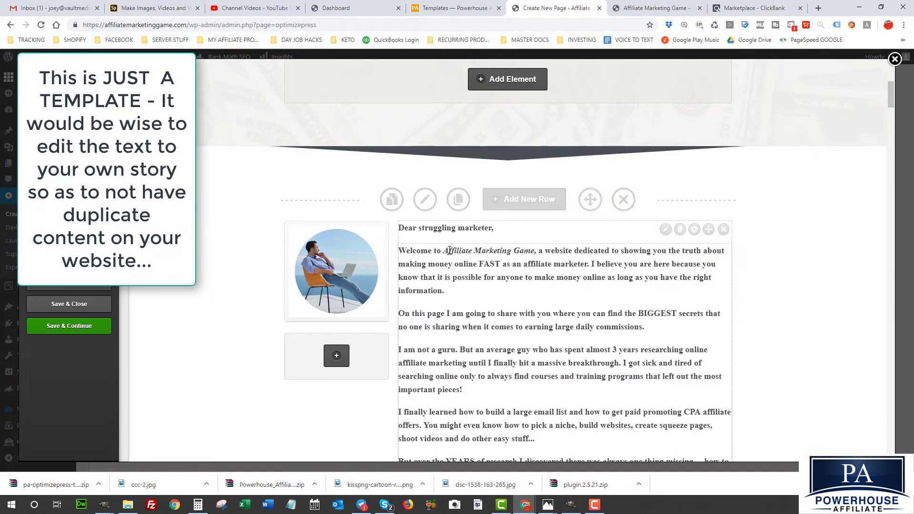
{"action": "scroll", "coordinate": [435, 173], "scroll_direction": "down", "scroll_amount": 15}
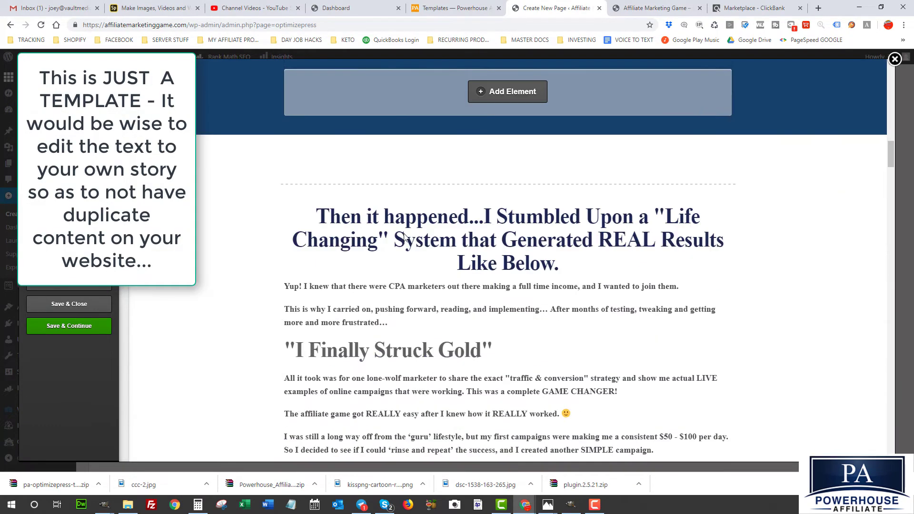
{"action": "scroll", "coordinate": [405, 236], "scroll_direction": "down", "scroll_amount": 15}
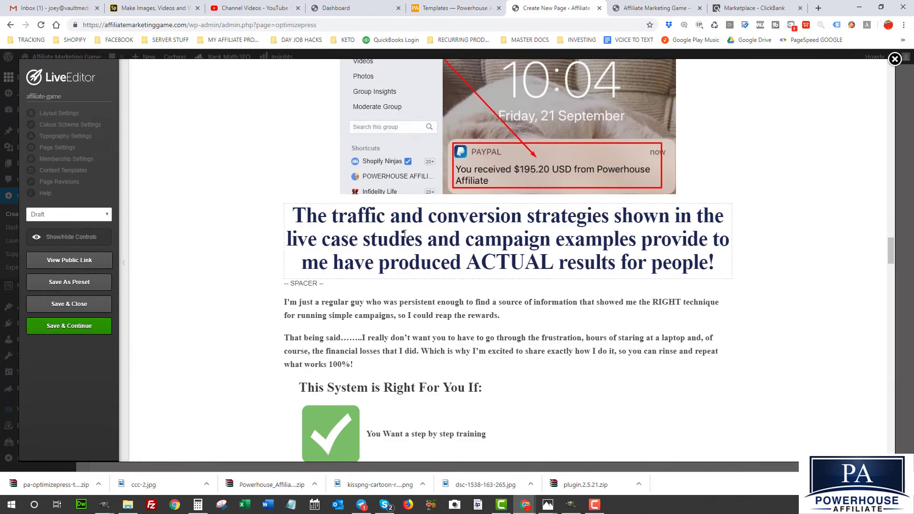
{"action": "mouse_move", "coordinate": [403, 236]}
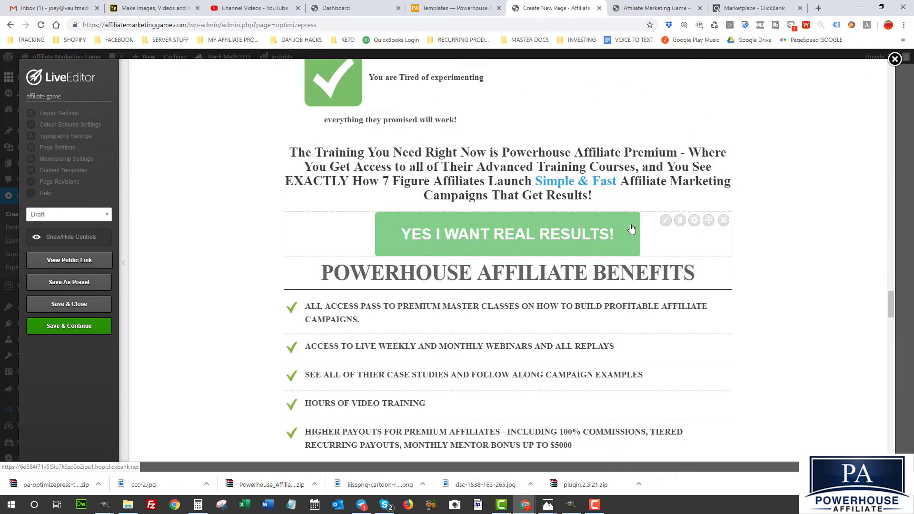
{"action": "left_click", "coordinate": [665, 221]}
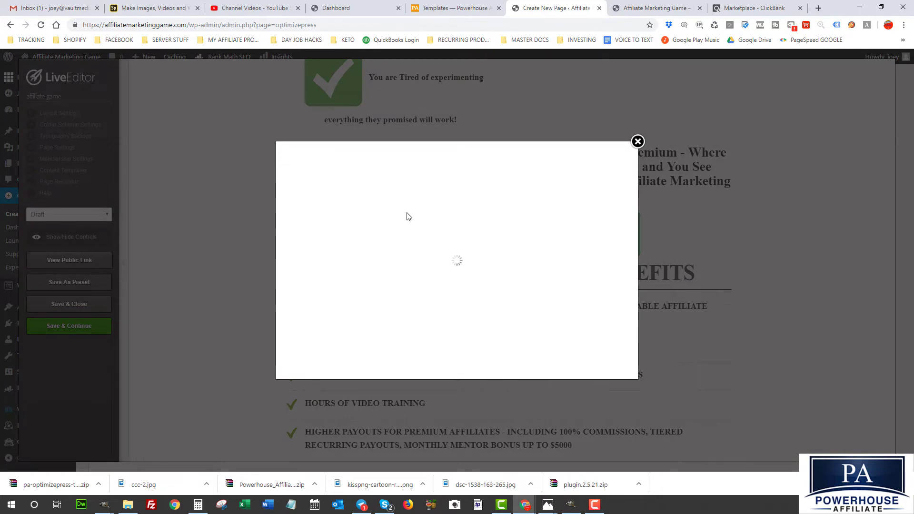
{"action": "scroll", "coordinate": [389, 280], "scroll_direction": "down", "scroll_amount": 3}
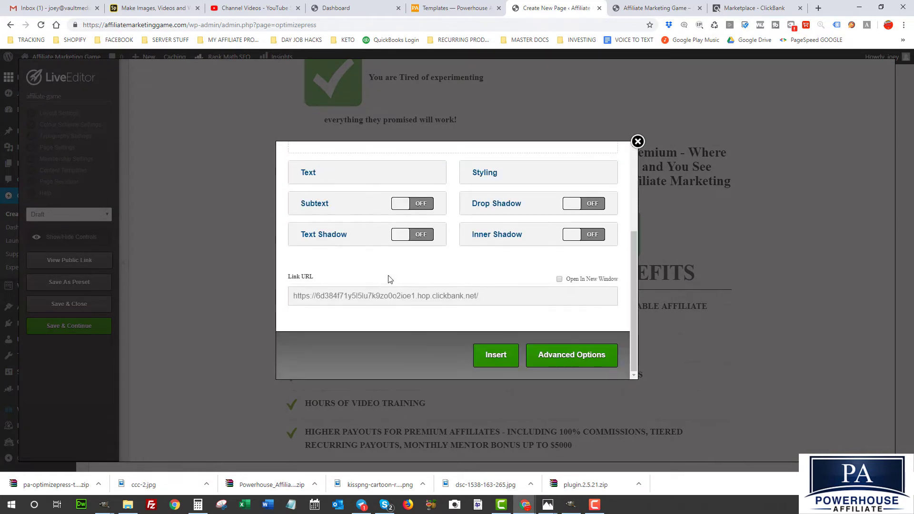
{"action": "left_click", "coordinate": [394, 301]}
{"action": "key", "text": "ctrl+a"}
{"action": "right_click", "coordinate": [328, 292]}
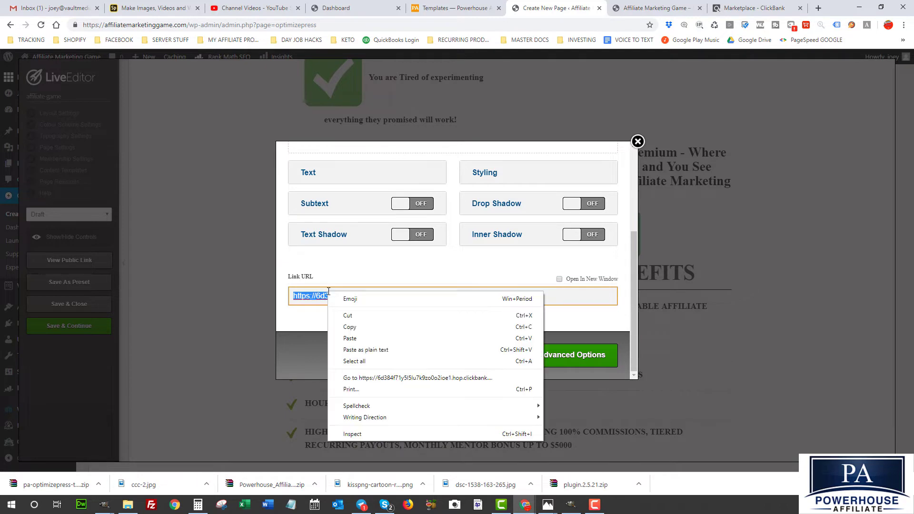
{"action": "left_click", "coordinate": [350, 338]}
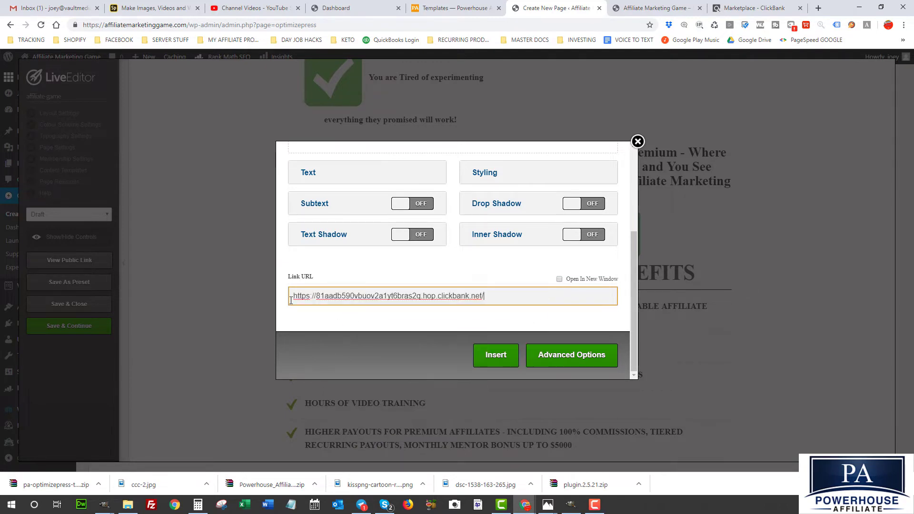
{"action": "left_click", "coordinate": [496, 355]}
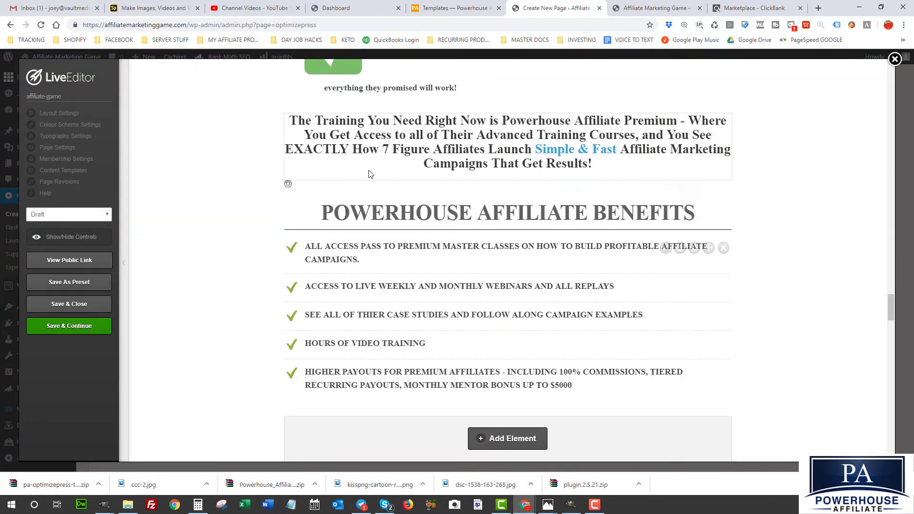
Replace the link URL of the "Join Powerhouse Affiliate & Learn From Pros" button with the copied HopLink.
{"action": "scroll", "coordinate": [484, 250], "scroll_direction": "down", "scroll_amount": 6}
{"action": "scroll", "coordinate": [484, 249], "scroll_direction": "down", "scroll_amount": 15}
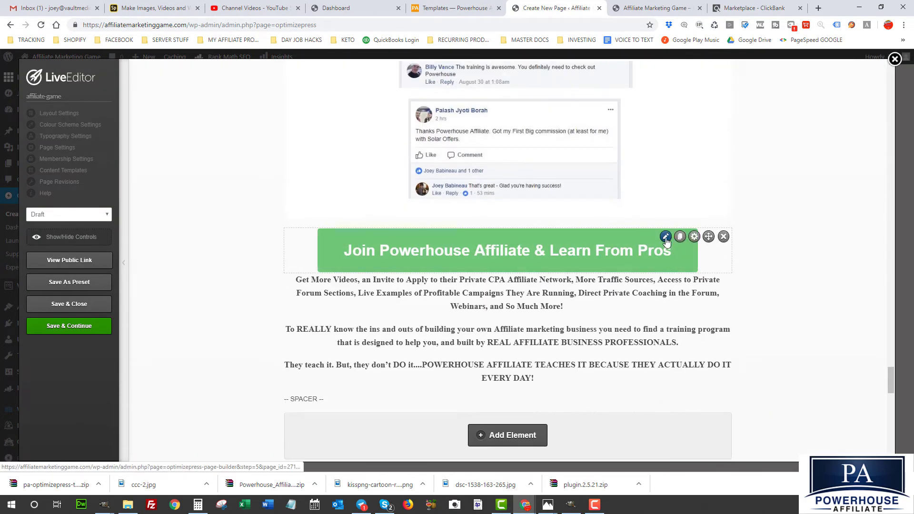
{"action": "left_click", "coordinate": [665, 236]}
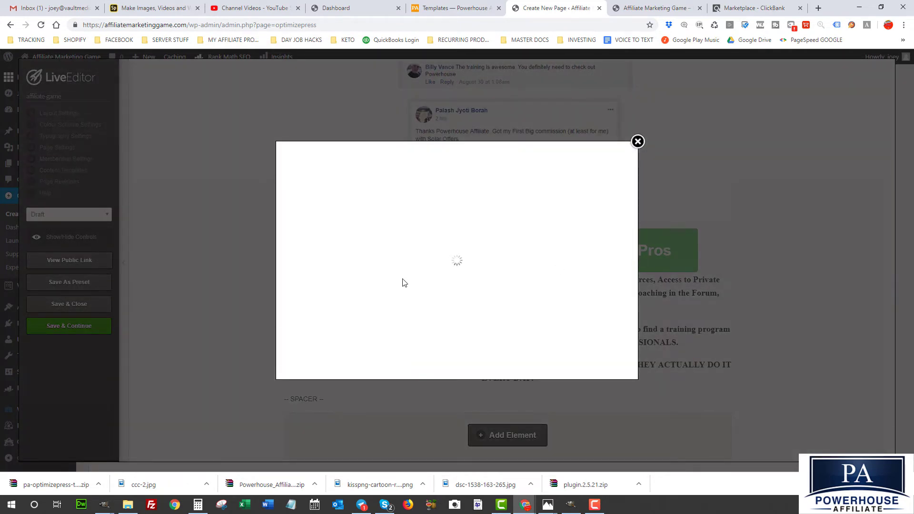
{"action": "scroll", "coordinate": [415, 298], "scroll_direction": "down", "scroll_amount": 3}
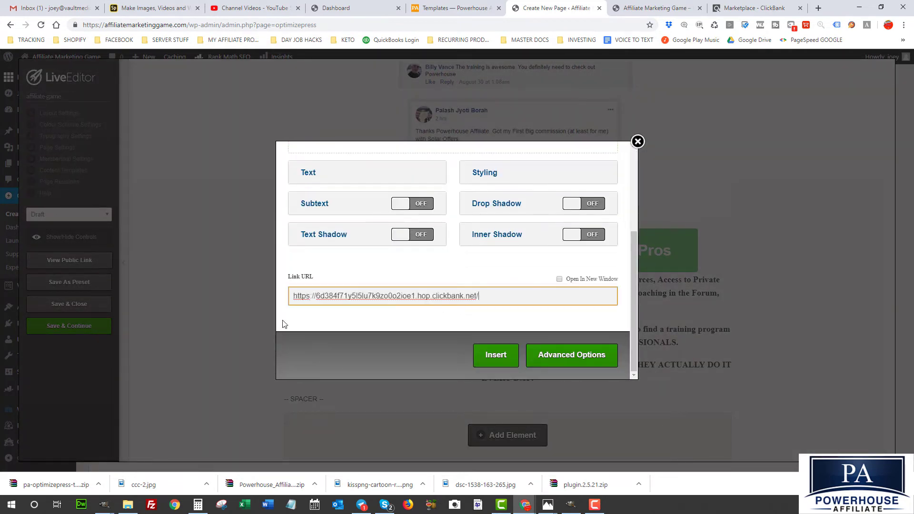
{"action": "triple_click", "coordinate": [304, 297]}
{"action": "right_click", "coordinate": [305, 297]}
{"action": "left_click", "coordinate": [339, 349]}
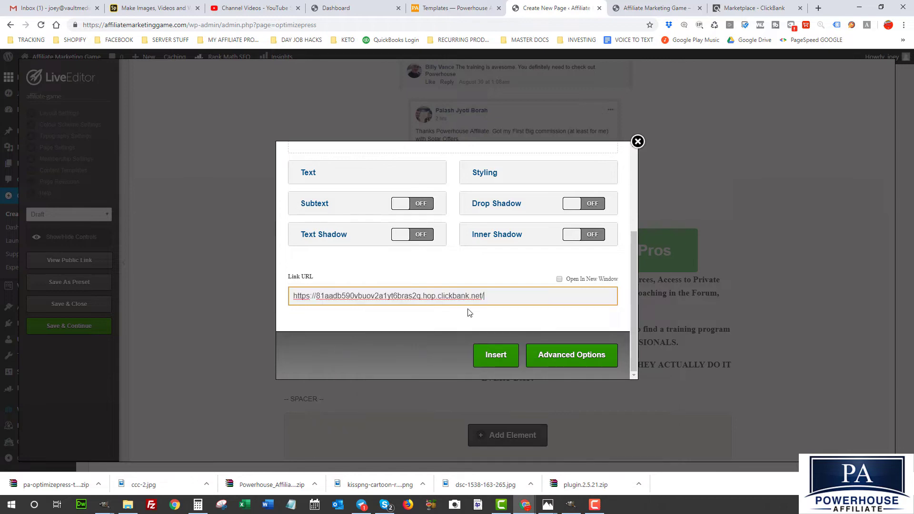
{"action": "left_click", "coordinate": [490, 361]}
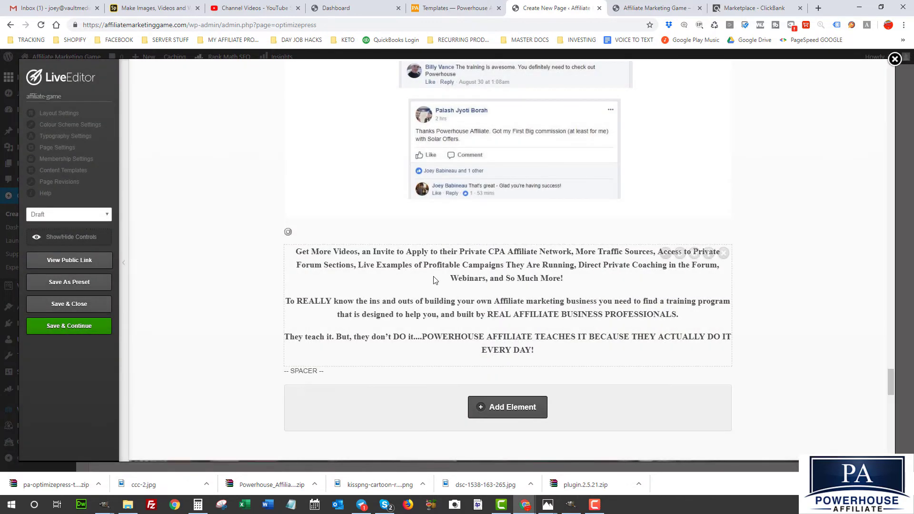
Set the page status to Publish, save the page and close the LiveEditor.
{"action": "scroll", "coordinate": [434, 279], "scroll_direction": "down", "scroll_amount": 15}
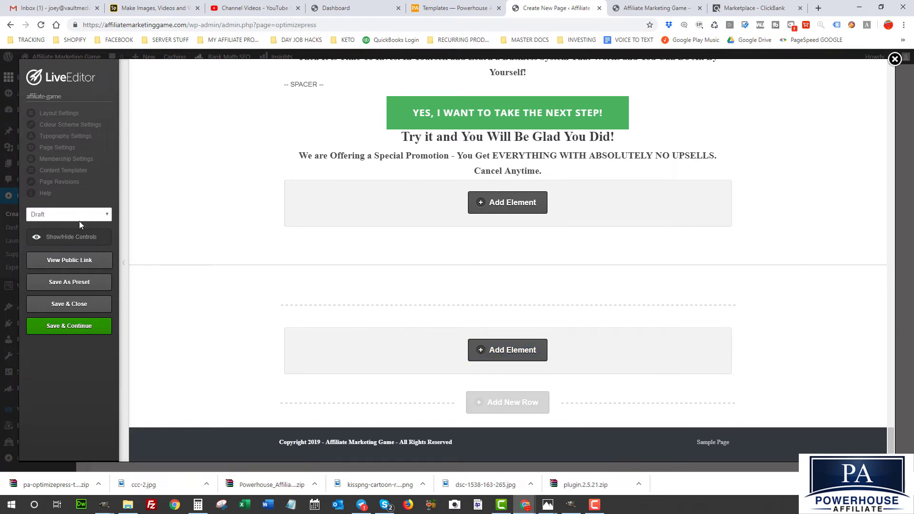
{"action": "left_click", "coordinate": [65, 218]}
{"action": "left_click", "coordinate": [36, 235]}
{"action": "left_click", "coordinate": [64, 328]}
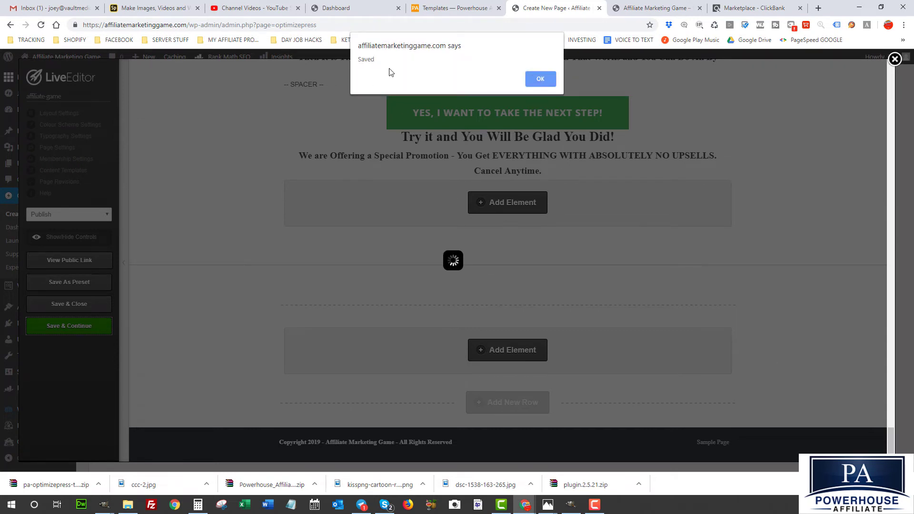
{"action": "left_click", "coordinate": [532, 81]}
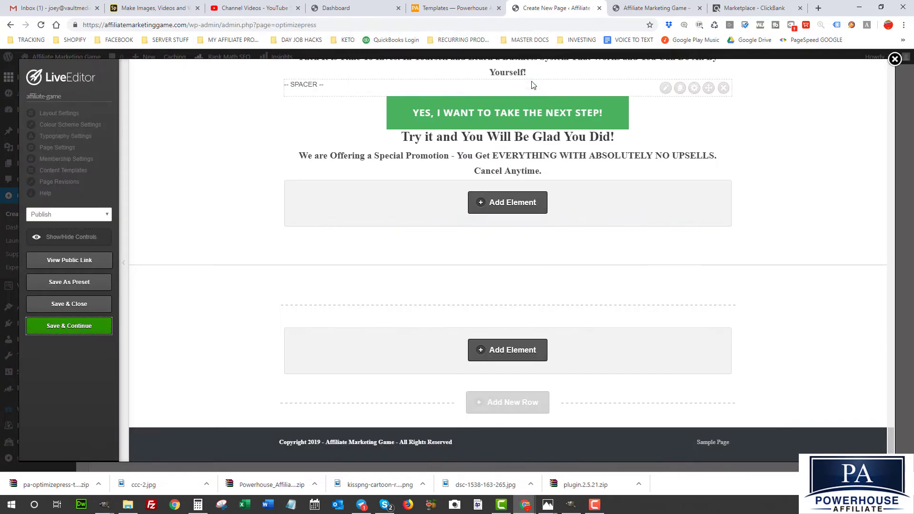
{"action": "left_click", "coordinate": [65, 305]}
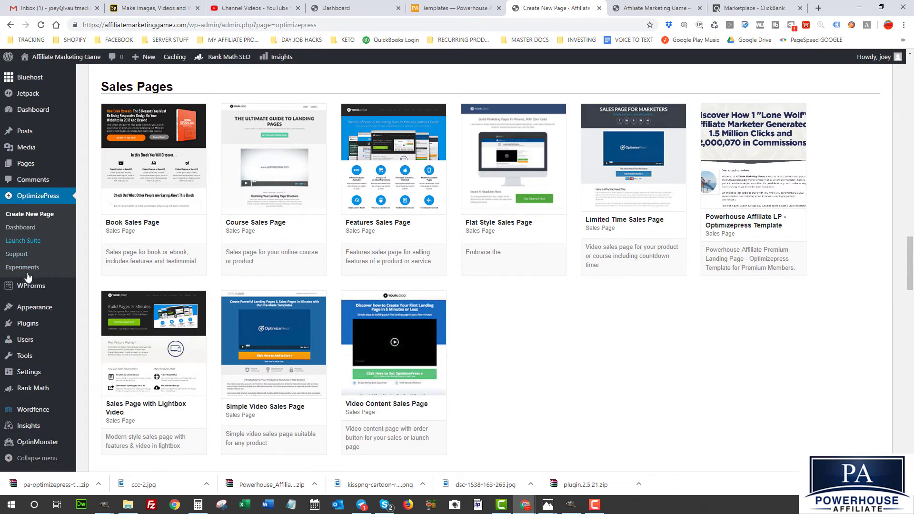
Open the site's Reading settings in the WordPress admin and bring up the homepage display options.
{"action": "mouse_move", "coordinate": [64, 366]}
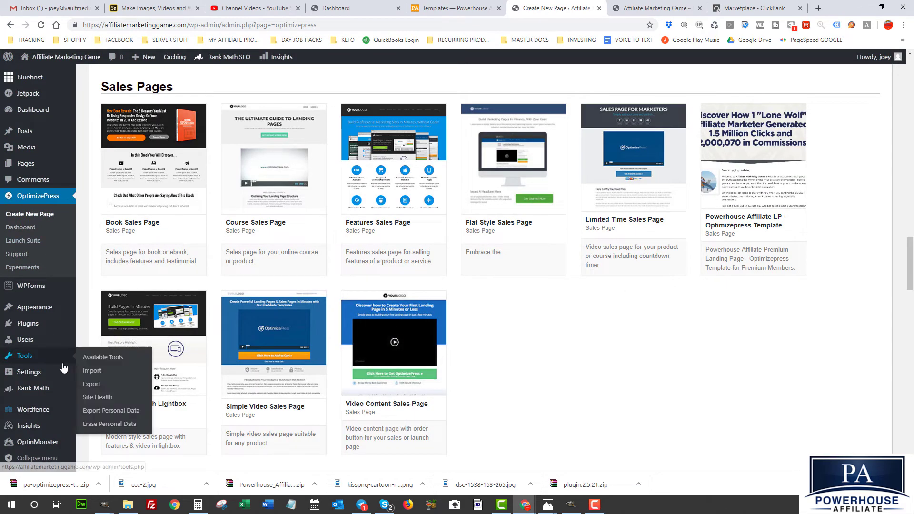
{"action": "scroll", "coordinate": [63, 368], "scroll_direction": "down", "scroll_amount": 3}
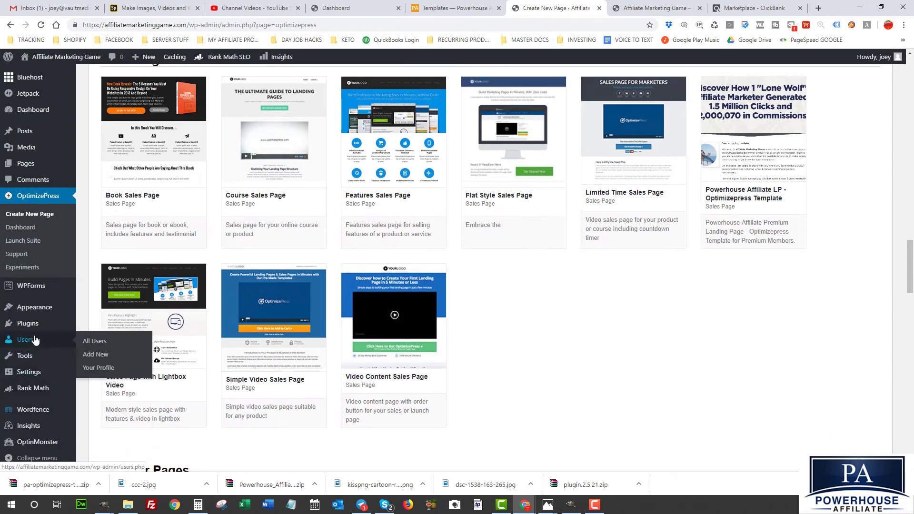
{"action": "scroll", "coordinate": [29, 238], "scroll_direction": "down", "scroll_amount": 3}
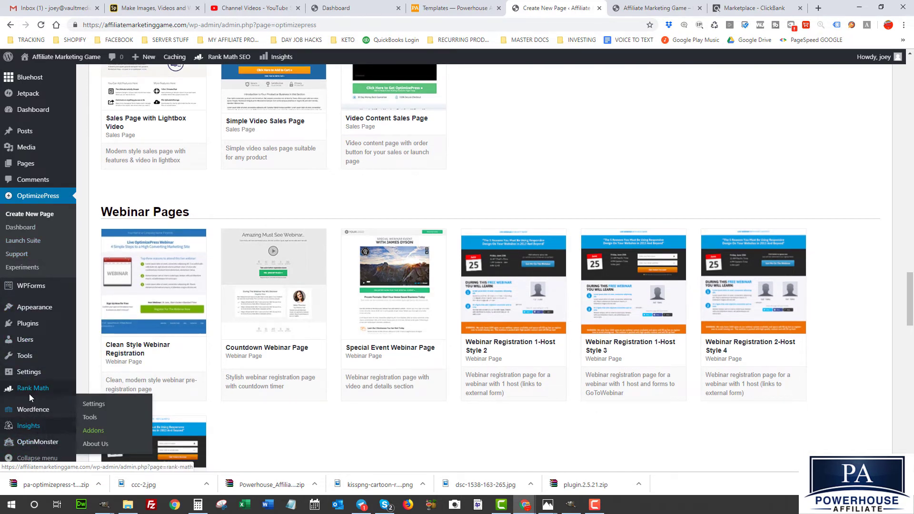
{"action": "mouse_move", "coordinate": [29, 372]}
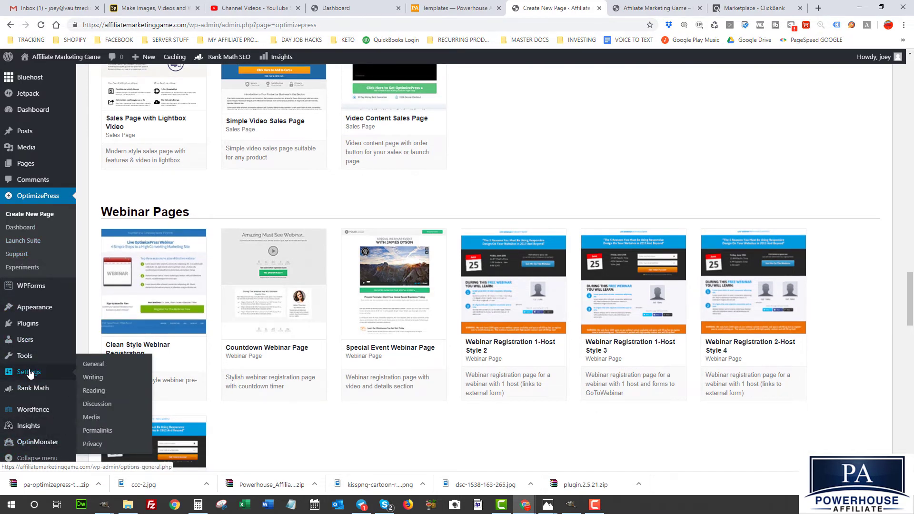
{"action": "left_click", "coordinate": [98, 394]}
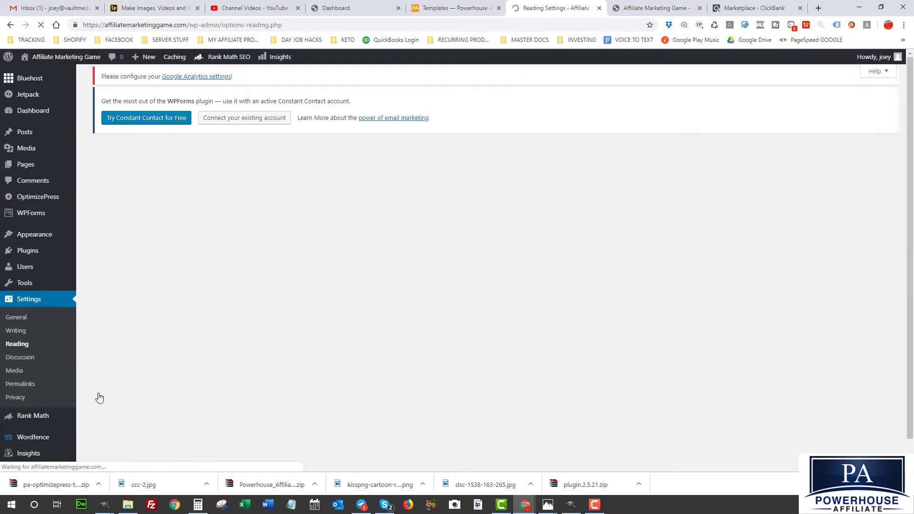
{"action": "scroll", "coordinate": [200, 304], "scroll_direction": "down", "scroll_amount": 1}
{"action": "scroll", "coordinate": [200, 305], "scroll_direction": "down", "scroll_amount": 2}
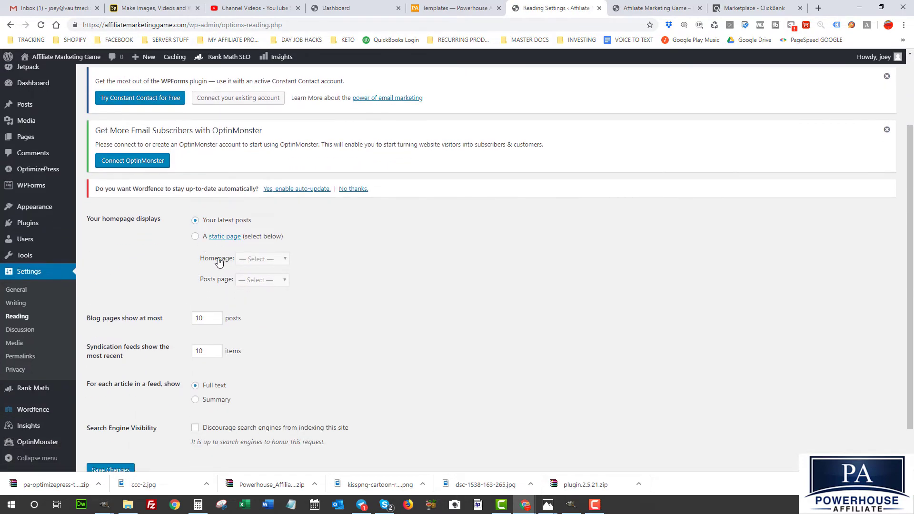
Set the homepage to display the static page affiliate-game and save the Reading settings.
{"action": "left_click", "coordinate": [195, 237]}
{"action": "left_click", "coordinate": [252, 263]}
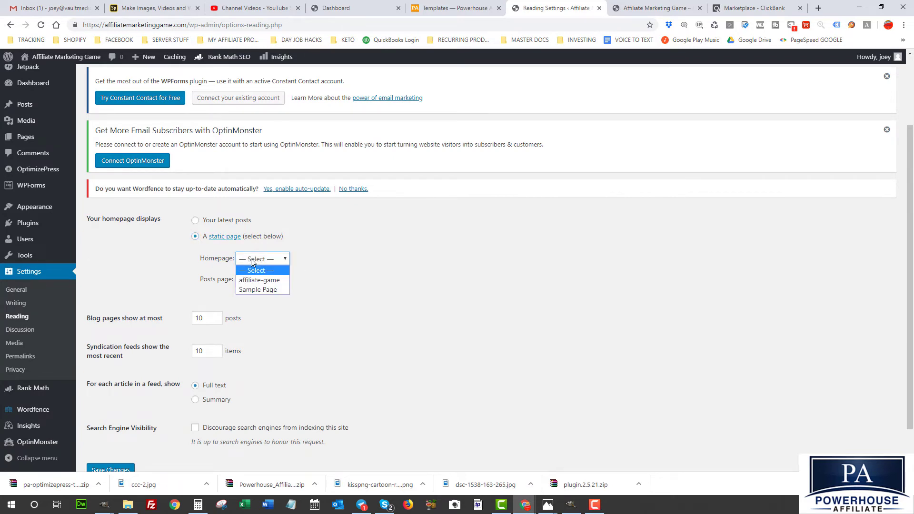
{"action": "left_click", "coordinate": [253, 280]}
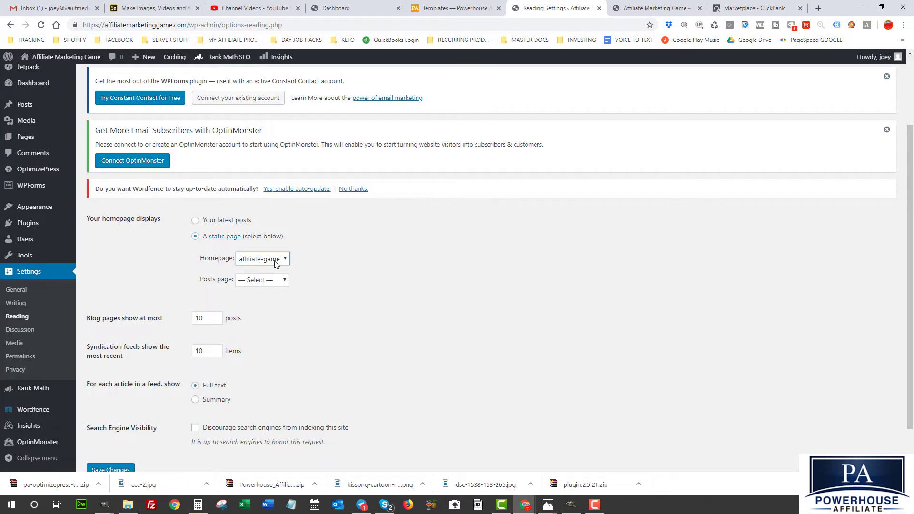
{"action": "scroll", "coordinate": [353, 276], "scroll_direction": "down", "scroll_amount": 1}
{"action": "left_click", "coordinate": [111, 423]}
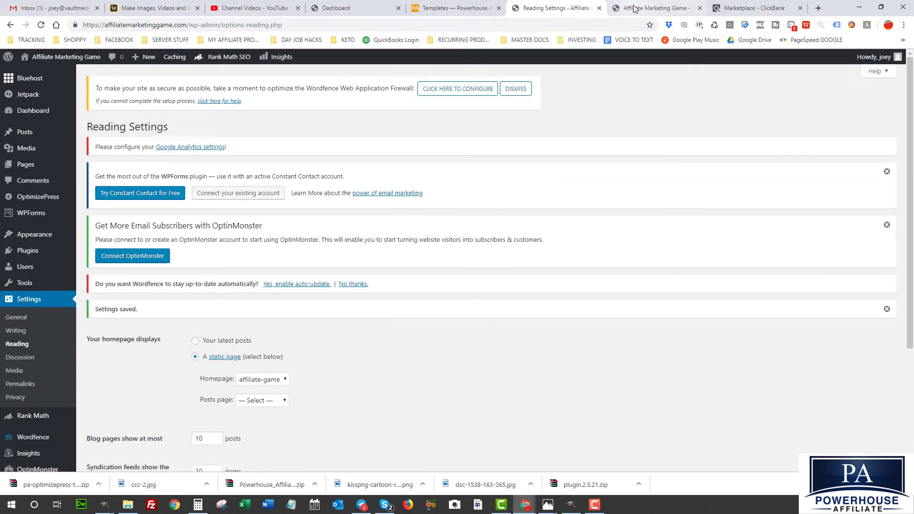
Switch to the live site and reload it to check the landing page on the home address.
{"action": "left_click", "coordinate": [652, 9]}
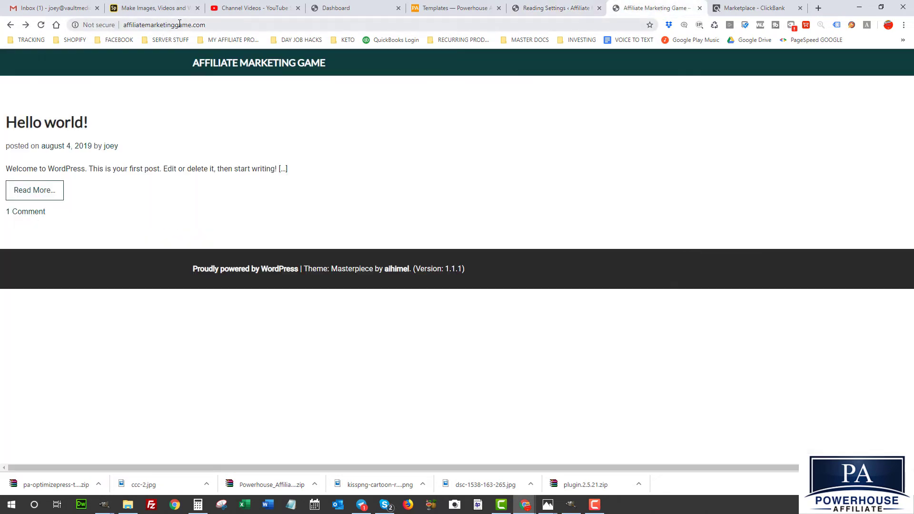
{"action": "left_click", "coordinate": [40, 25]}
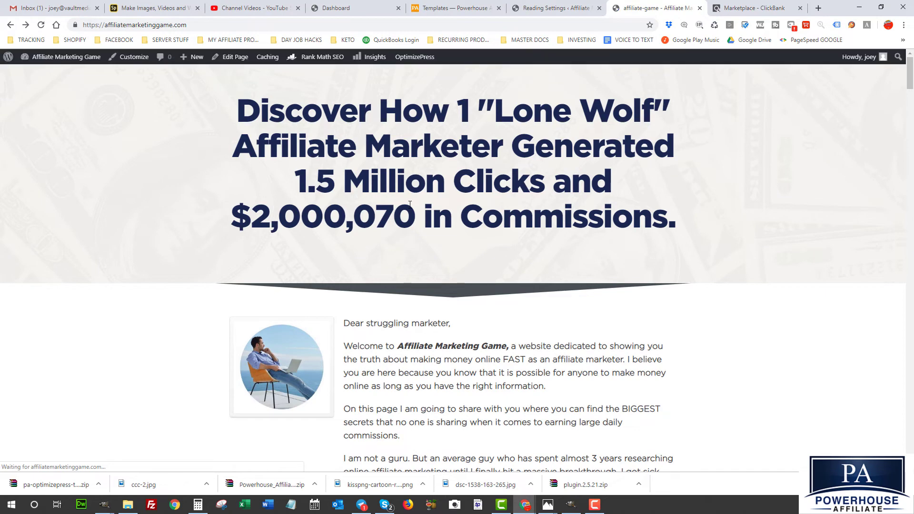
{"action": "scroll", "coordinate": [410, 204], "scroll_direction": "down", "scroll_amount": 4}
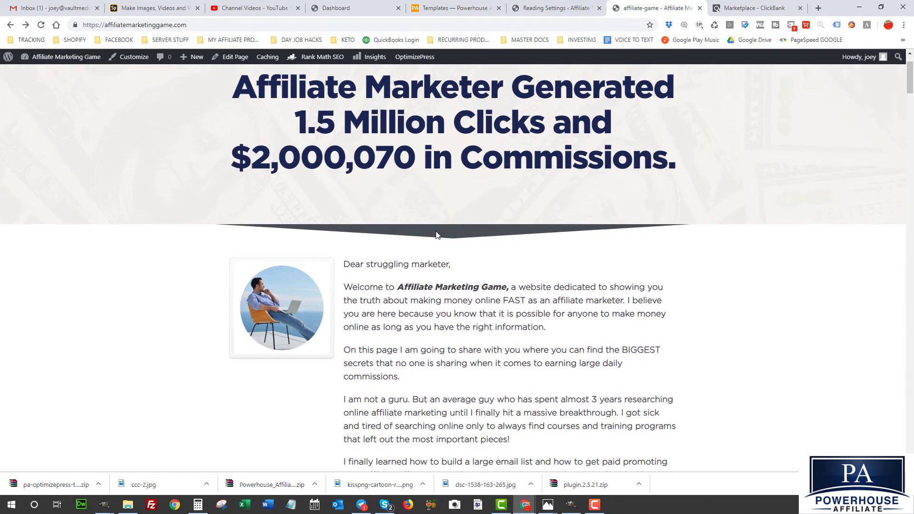
{"action": "scroll", "coordinate": [432, 232], "scroll_direction": "up", "scroll_amount": 2}
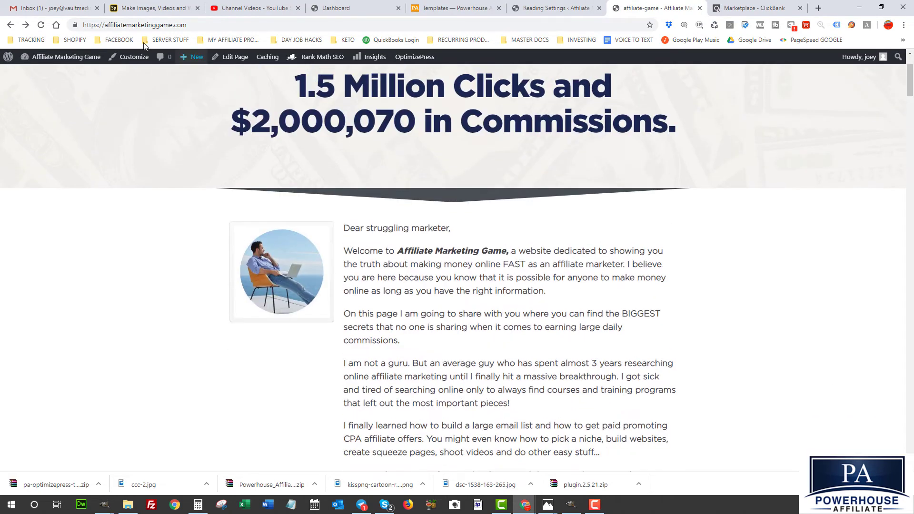
Copy the live landing page's web address.
{"action": "left_click", "coordinate": [138, 25]}
{"action": "right_click", "coordinate": [139, 26]}
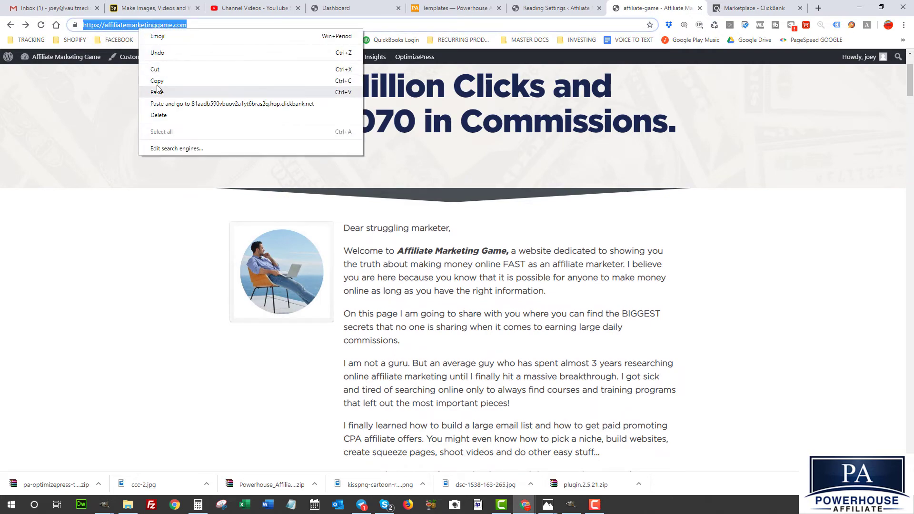
{"action": "left_click", "coordinate": [157, 81]}
Review the live landing page's sections and test the link of the "YES I WANT REAL RESULTS!" button.
{"action": "scroll", "coordinate": [551, 279], "scroll_direction": "down", "scroll_amount": 8}
{"action": "scroll", "coordinate": [551, 278], "scroll_direction": "down", "scroll_amount": 20}
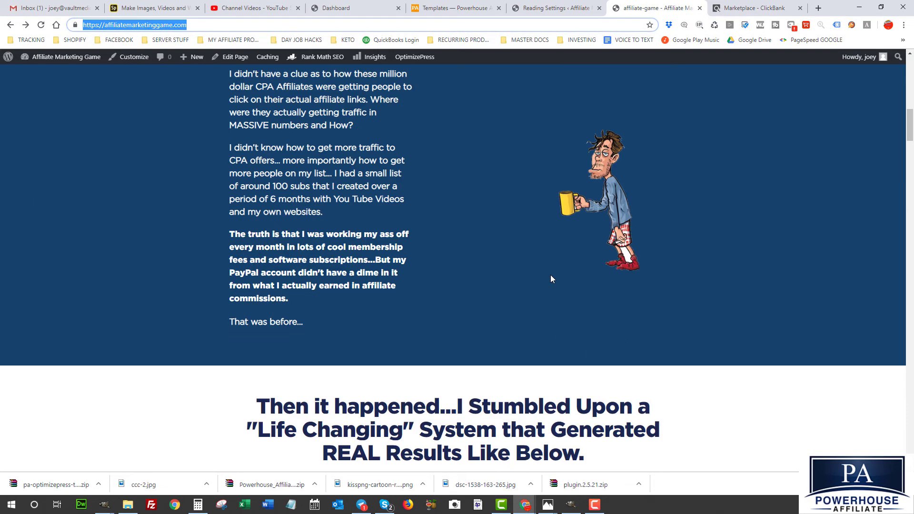
{"action": "scroll", "coordinate": [512, 294], "scroll_direction": "down", "scroll_amount": 4}
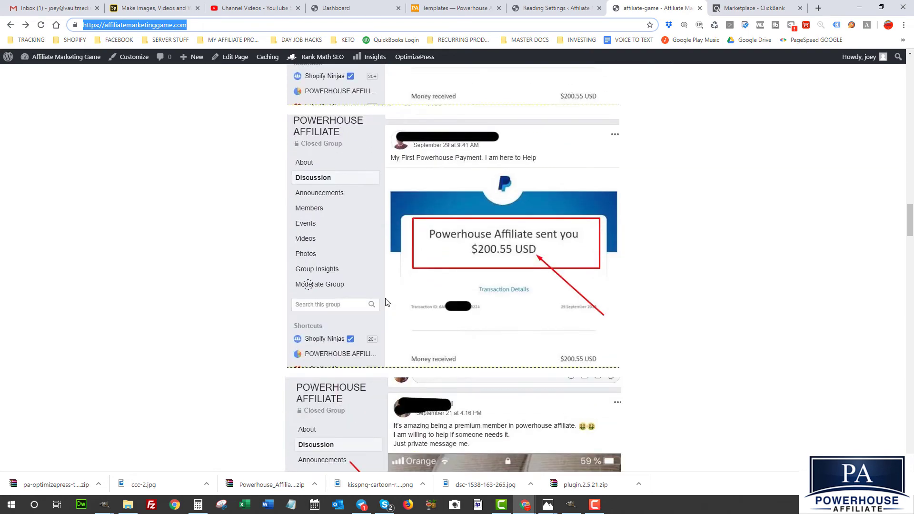
{"action": "scroll", "coordinate": [272, 304], "scroll_direction": "down", "scroll_amount": 15}
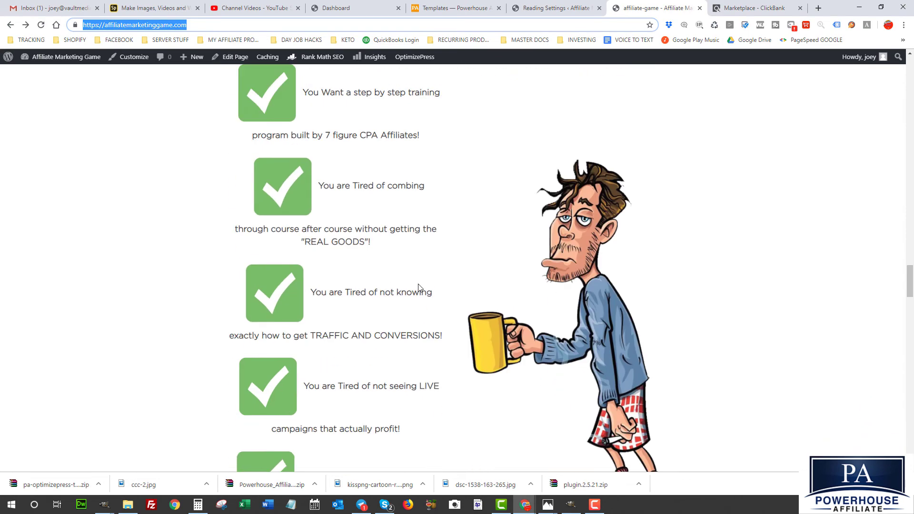
{"action": "scroll", "coordinate": [419, 288], "scroll_direction": "down", "scroll_amount": 5}
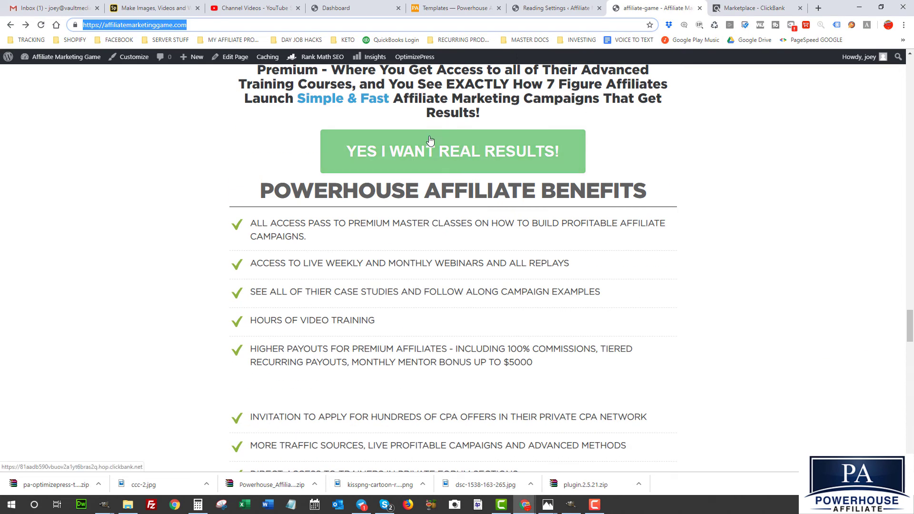
{"action": "left_click", "coordinate": [446, 155]}
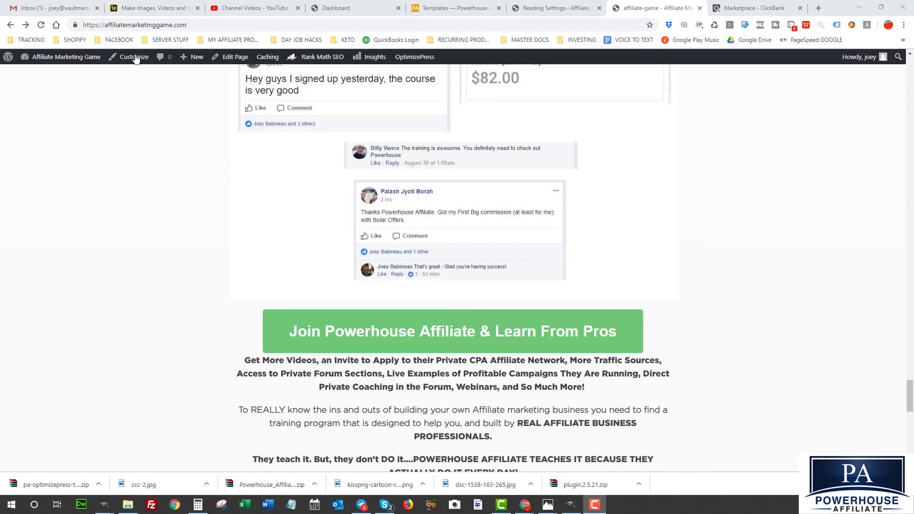
{"action": "left_click", "coordinate": [137, 26]}
{"action": "right_click", "coordinate": [137, 26]}
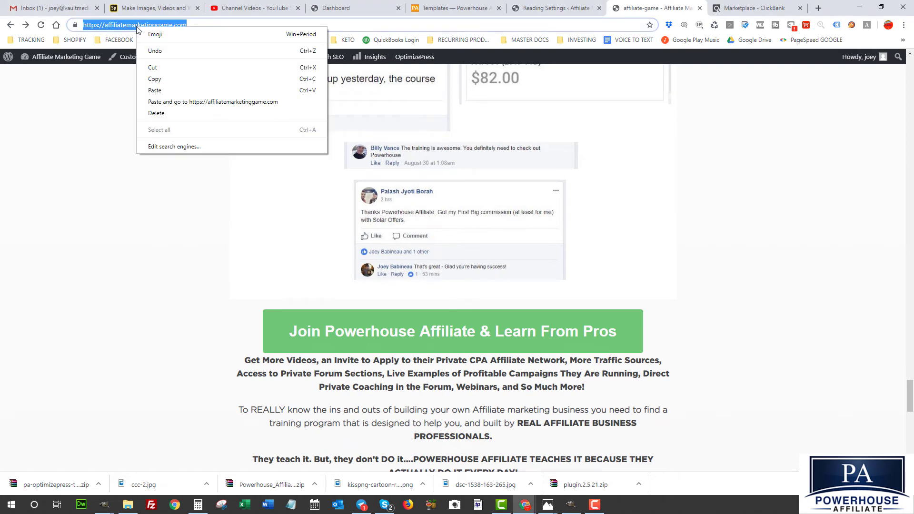
{"action": "left_click", "coordinate": [152, 79]}
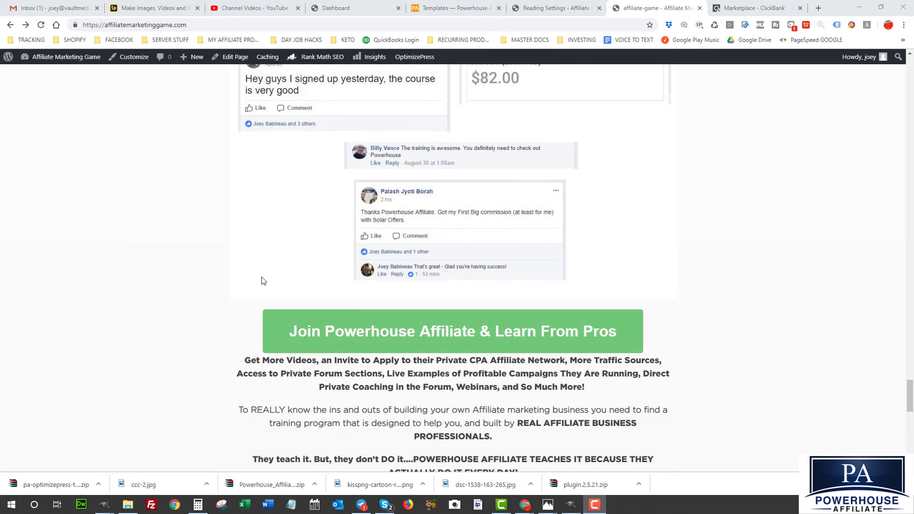
Look back over the landing page's benefits list, payment proofs, main headline and "I Finally Struck Gold" section.
{"action": "scroll", "coordinate": [575, 261], "scroll_direction": "up", "scroll_amount": 15}
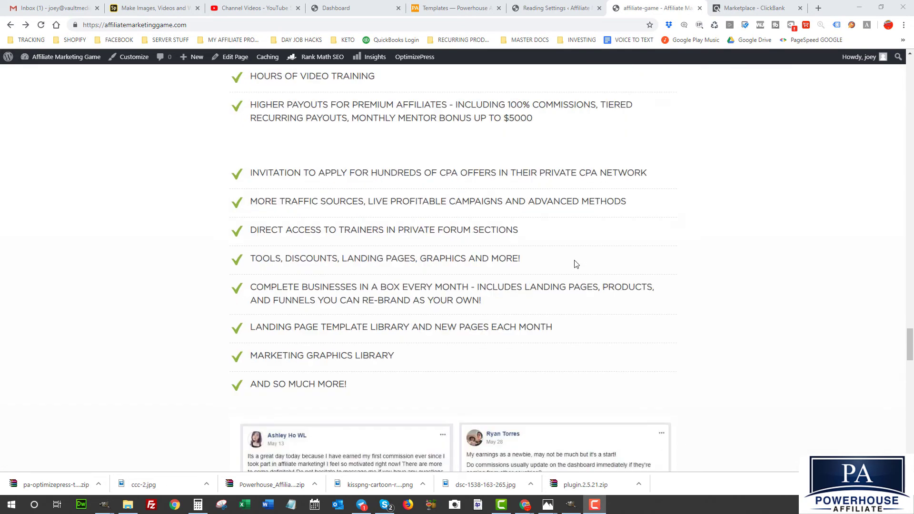
{"action": "scroll", "coordinate": [575, 263], "scroll_direction": "up", "scroll_amount": 20}
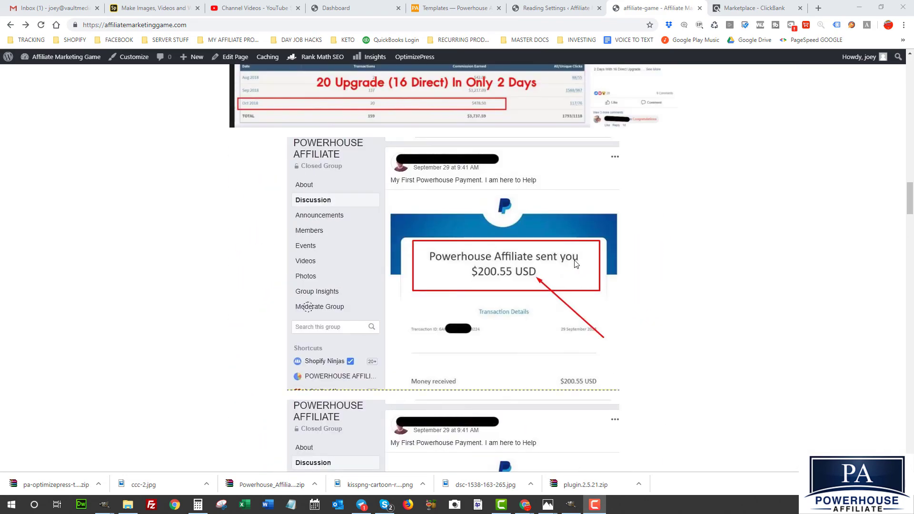
{"action": "scroll", "coordinate": [576, 263], "scroll_direction": "up", "scroll_amount": 20}
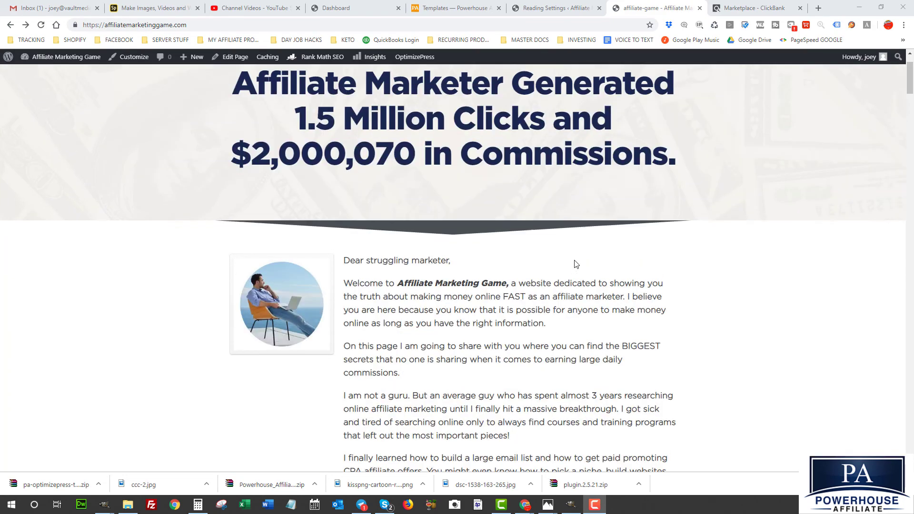
{"action": "scroll", "coordinate": [576, 264], "scroll_direction": "up", "scroll_amount": 2}
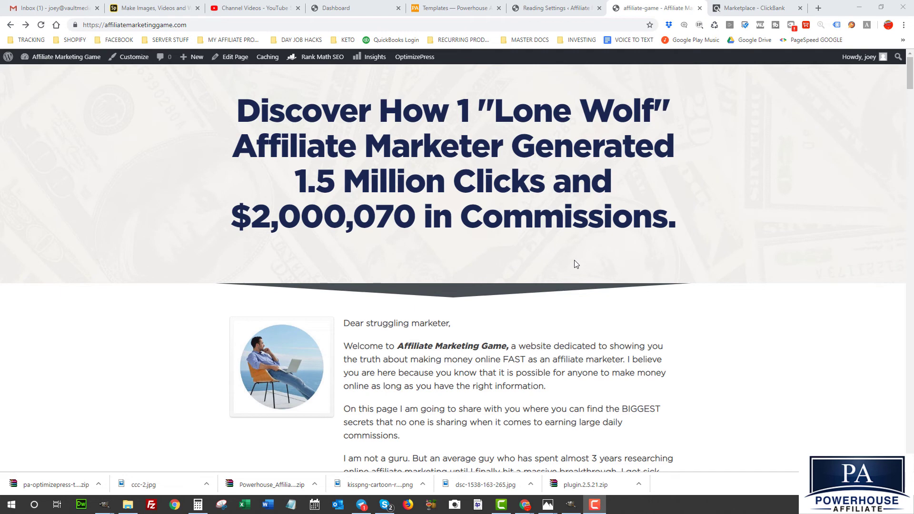
{"action": "scroll", "coordinate": [576, 264], "scroll_direction": "down", "scroll_amount": 20}
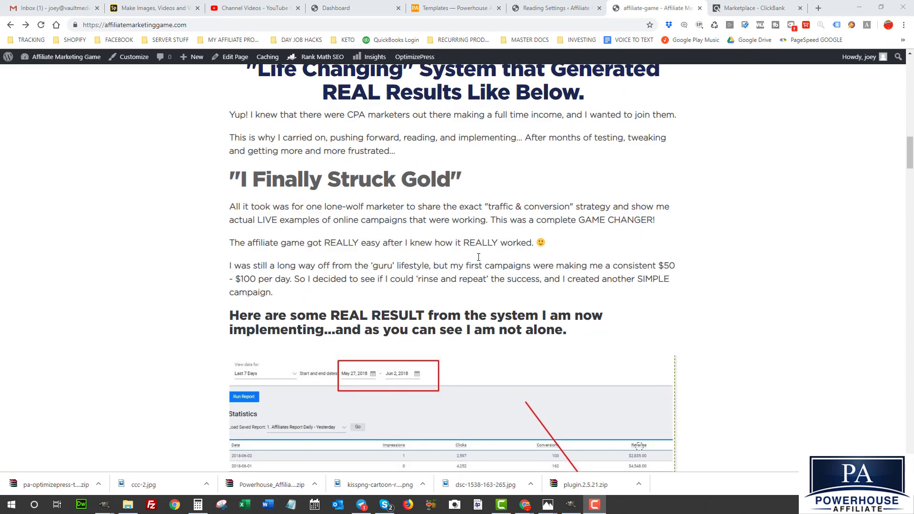
Switch to the ClickBank marketplace and read the commission details in the Powerhouse Affiliate listing's description.
{"action": "left_click", "coordinate": [726, 8]}
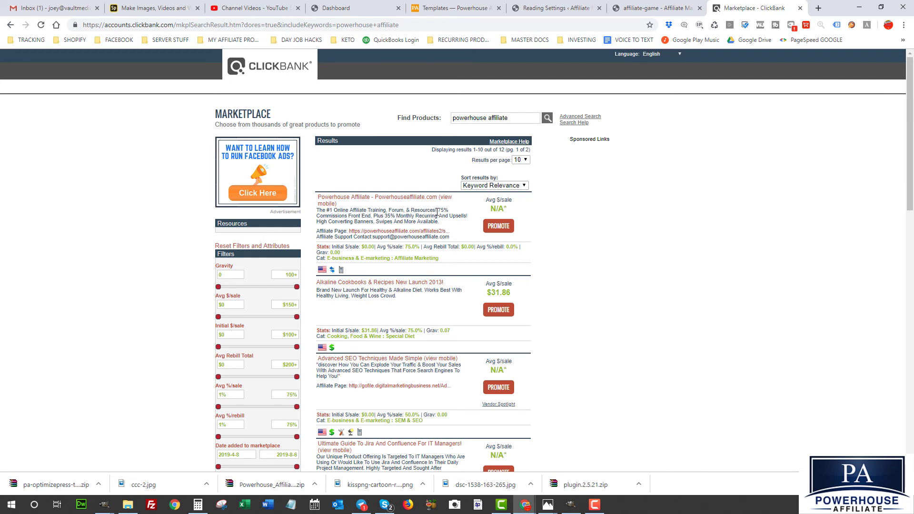
{"action": "left_click_drag", "start_coordinate": [437, 212], "coordinate": [444, 213]}
{"action": "left_click_drag", "start_coordinate": [338, 221], "coordinate": [340, 221]}
{"action": "left_click", "coordinate": [414, 210]}
{"action": "left_click_drag", "start_coordinate": [357, 210], "coordinate": [417, 221]}
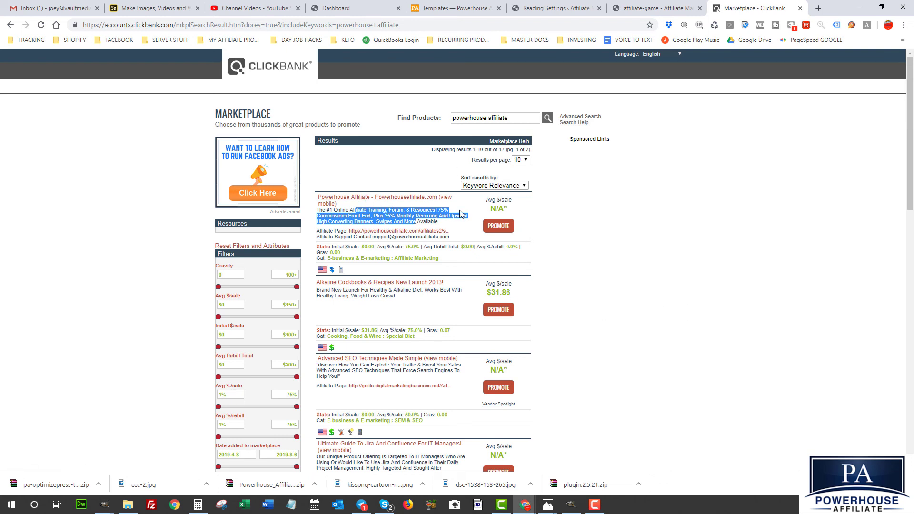
Return to the live landing page and examine its main headline, introduction and story sections.
{"action": "left_click", "coordinate": [650, 7]}
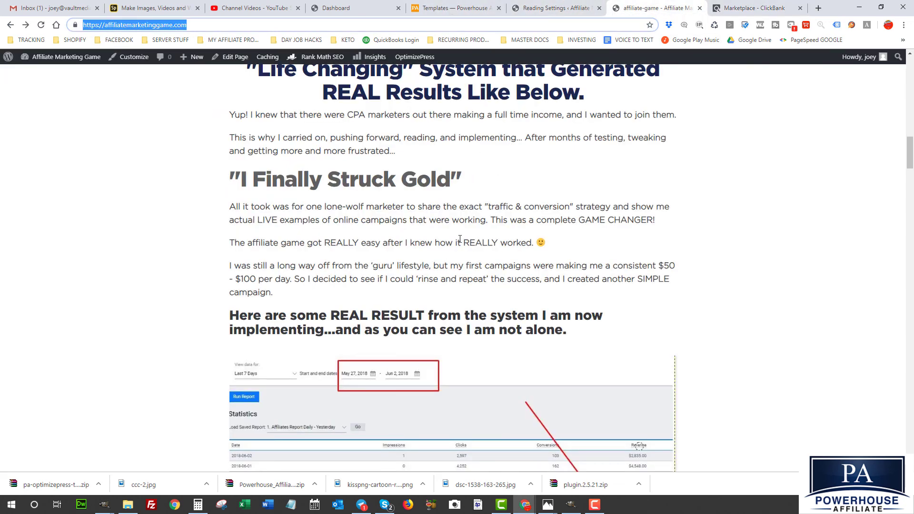
{"action": "scroll", "coordinate": [460, 239], "scroll_direction": "up", "scroll_amount": 5}
{"action": "scroll", "coordinate": [460, 239], "scroll_direction": "up", "scroll_amount": 8}
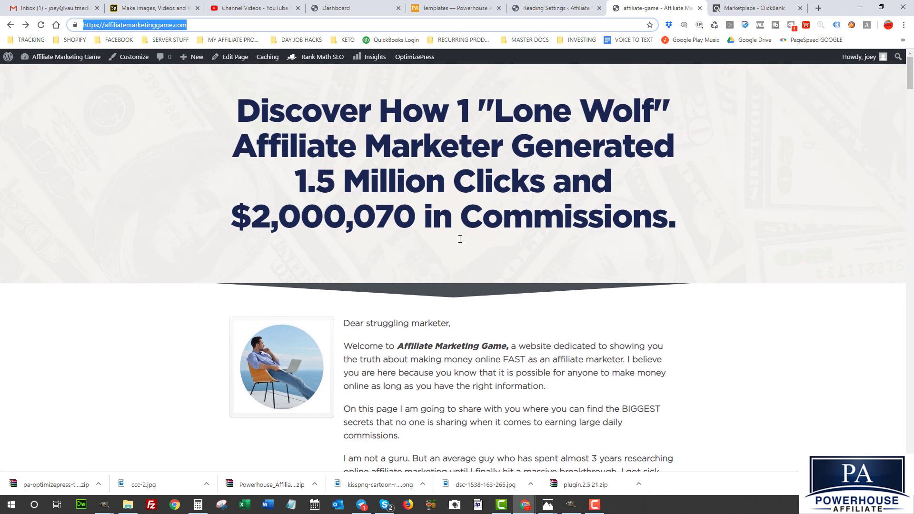
{"action": "left_click_drag", "start_coordinate": [241, 97], "coordinate": [566, 228]}
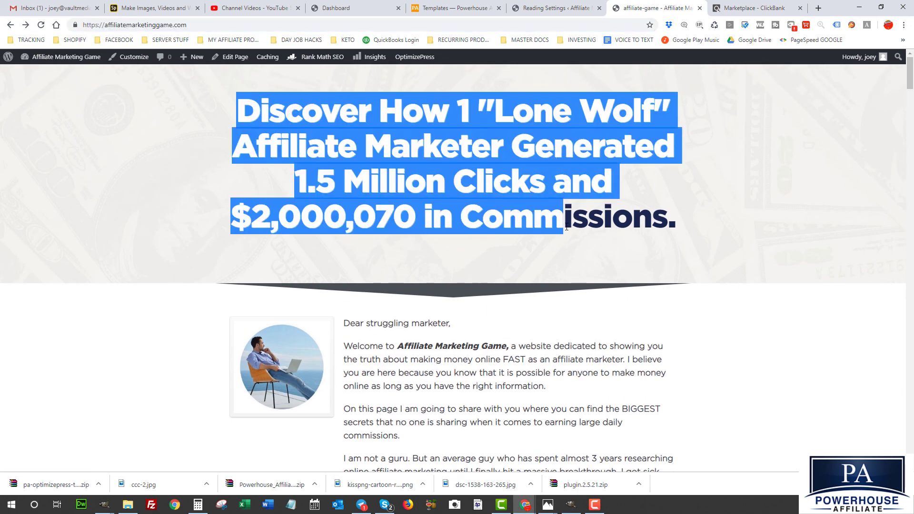
{"action": "left_click", "coordinate": [594, 211]}
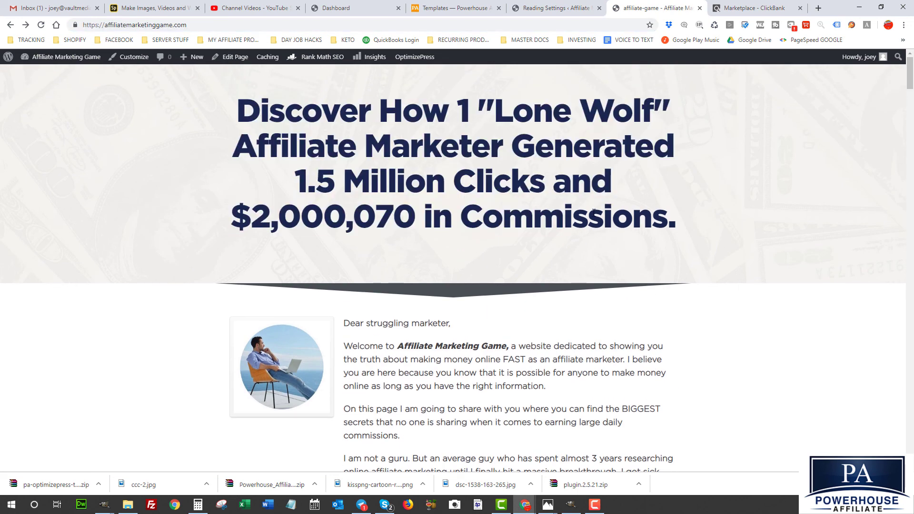
{"action": "left_click_drag", "start_coordinate": [325, 119], "coordinate": [295, 107]}
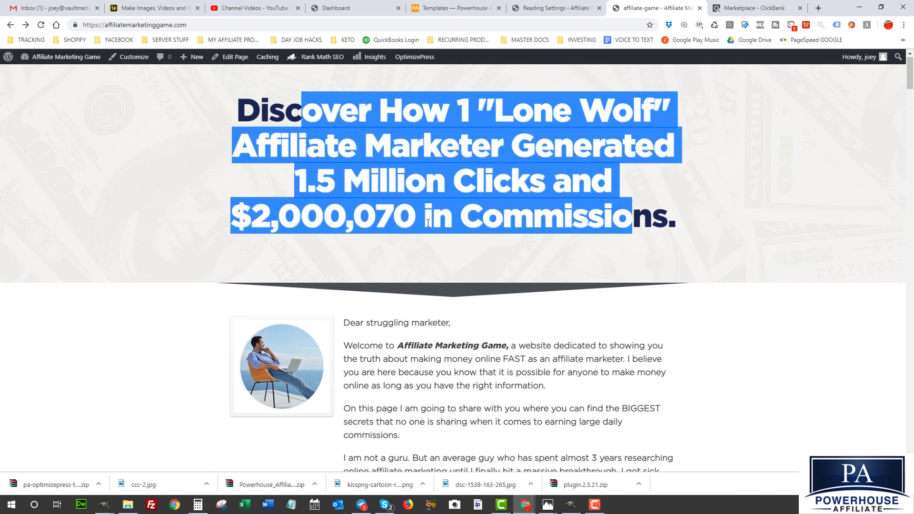
{"action": "scroll", "coordinate": [425, 221], "scroll_direction": "down", "scroll_amount": 15}
{"action": "scroll", "coordinate": [426, 224], "scroll_direction": "down", "scroll_amount": 6}
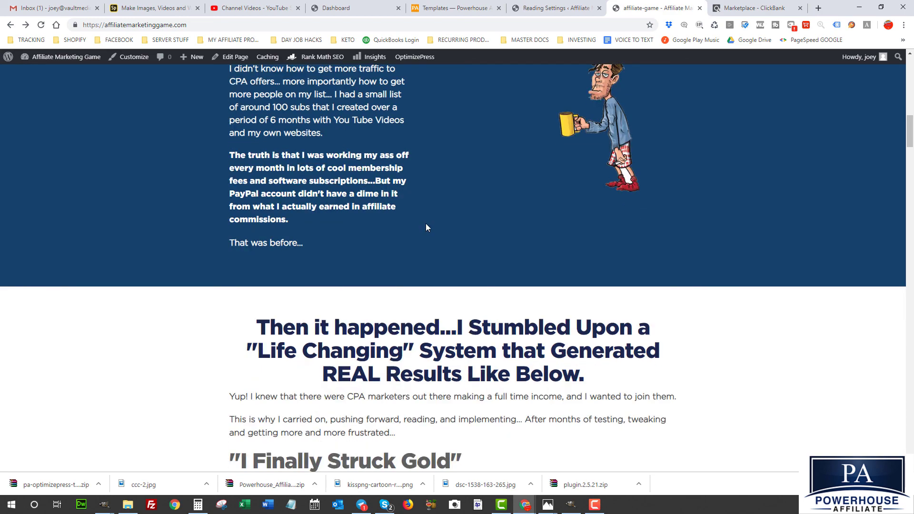
{"action": "scroll", "coordinate": [425, 224], "scroll_direction": "up", "scroll_amount": 18}
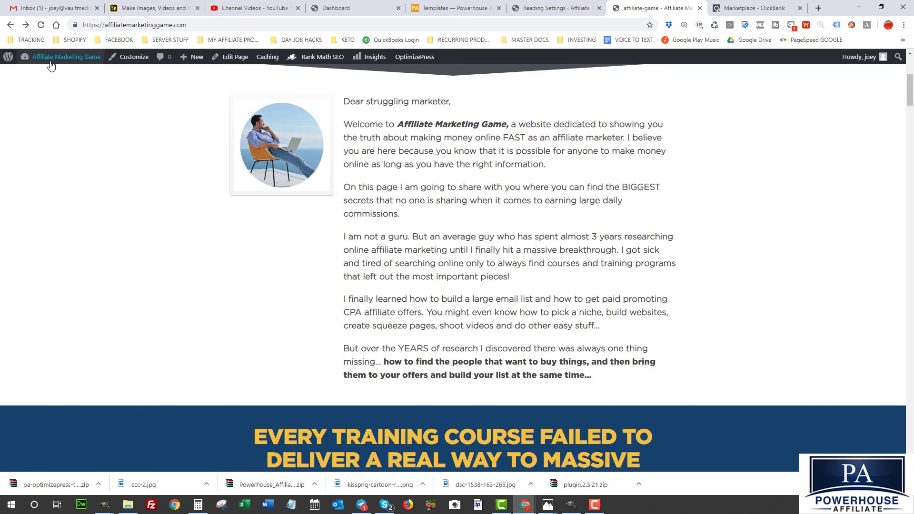
{"action": "scroll", "coordinate": [470, 283], "scroll_direction": "down", "scroll_amount": 2}
{"action": "scroll", "coordinate": [471, 284], "scroll_direction": "down", "scroll_amount": 15}
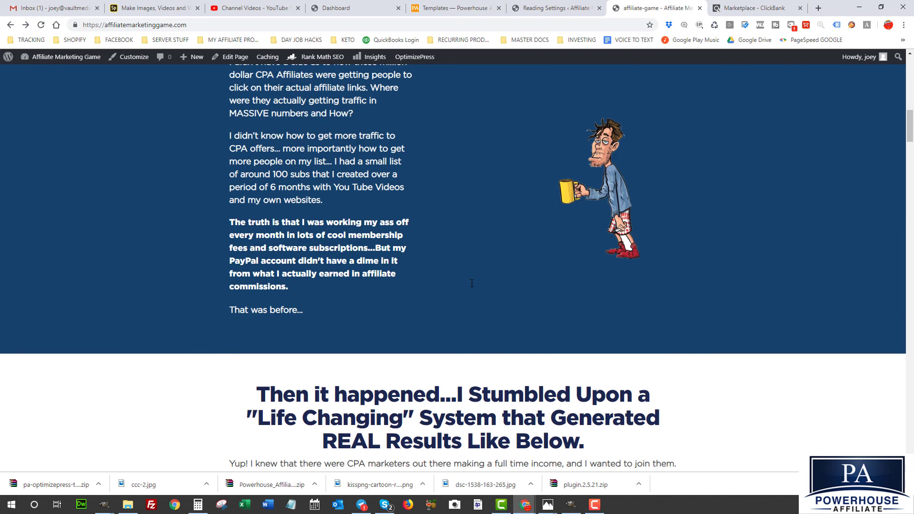